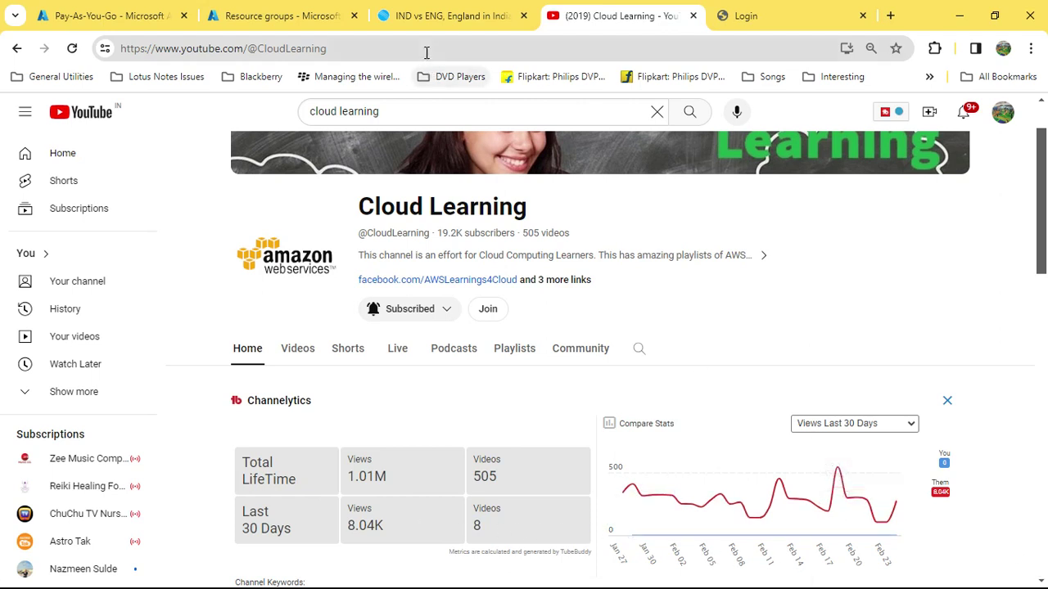
Switch to the Azure portal page of the Pay-As-You-Go subscription and open the Subscriptions service
{"action": "left_click", "coordinate": [131, 21]}
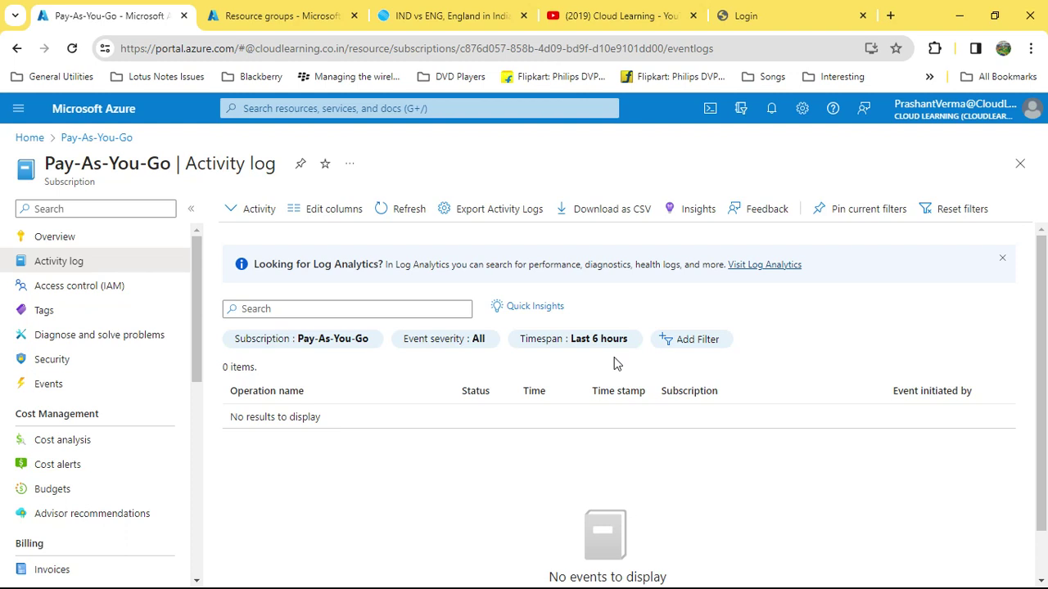
{"action": "key", "text": "alt"}
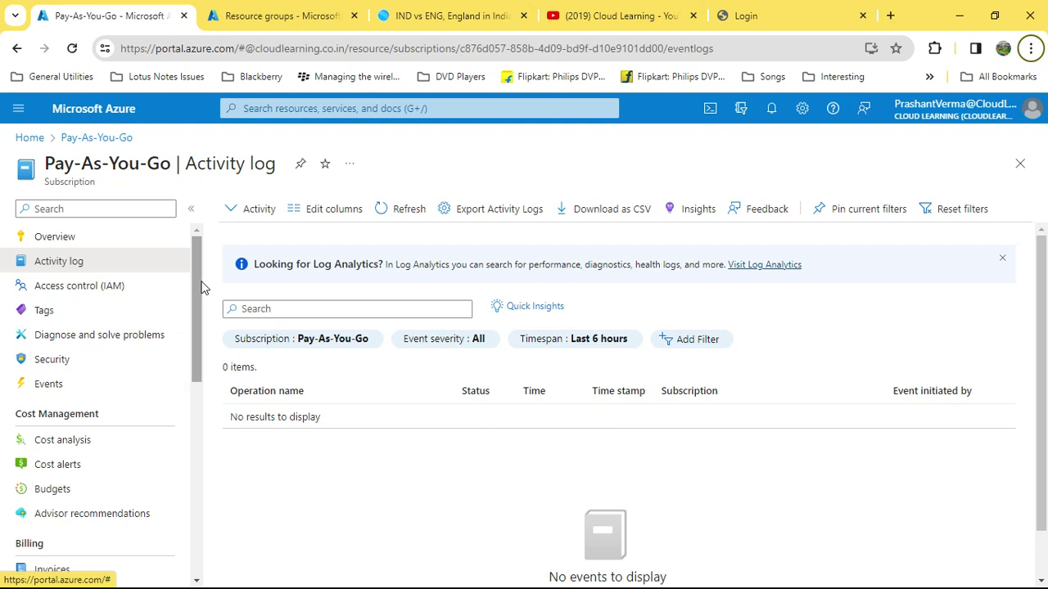
{"action": "left_click", "coordinate": [315, 107]}
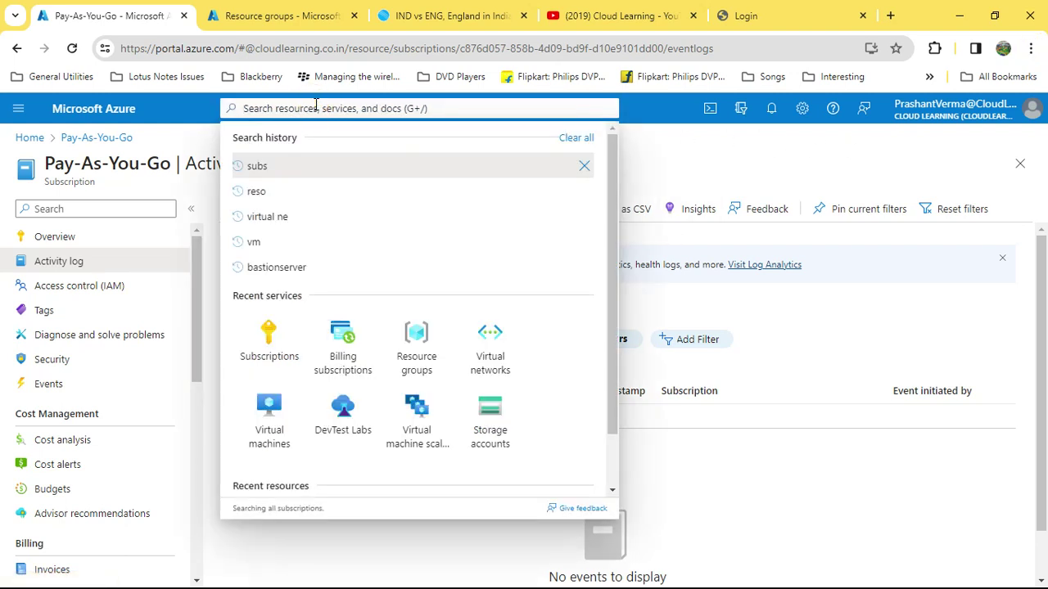
{"action": "left_click", "coordinate": [264, 360]}
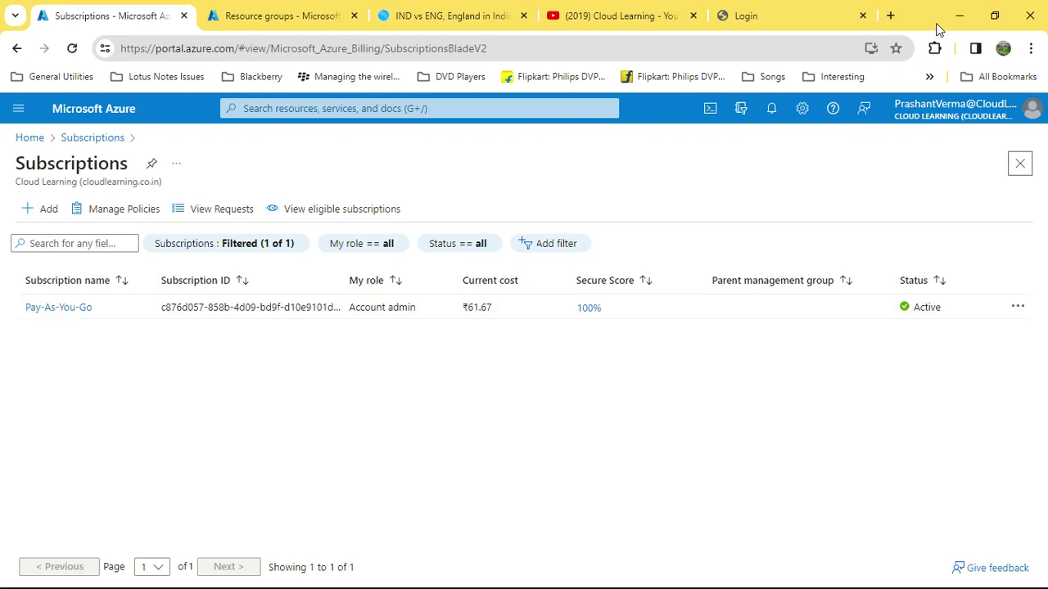
Minimise the browser, decline the Filmora installation and switch to Microsoft Edge
{"action": "left_click", "coordinate": [959, 15]}
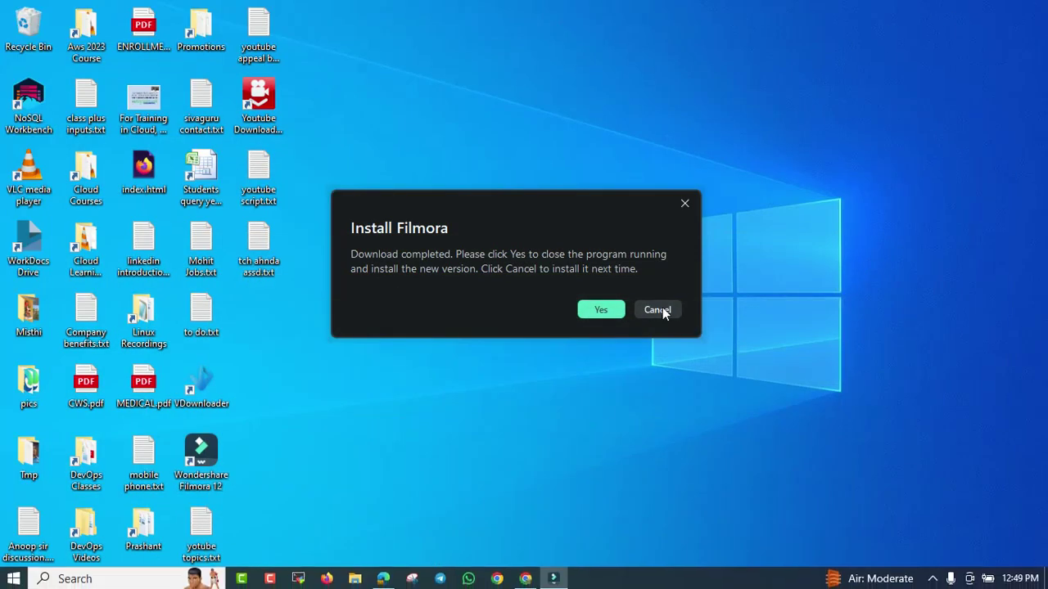
{"action": "left_click", "coordinate": [662, 310]}
{"action": "left_click", "coordinate": [383, 578]}
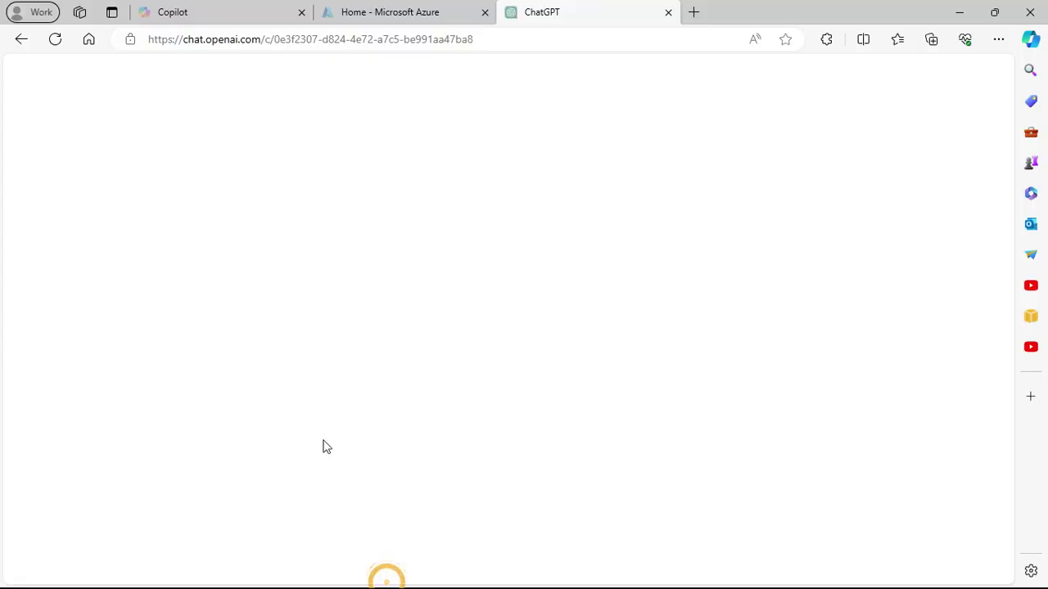
Load portal.azure.com in a new browser tab and open Subscriptions from the Azure services
{"action": "left_click", "coordinate": [691, 13]}
{"action": "type", "text": "po"}
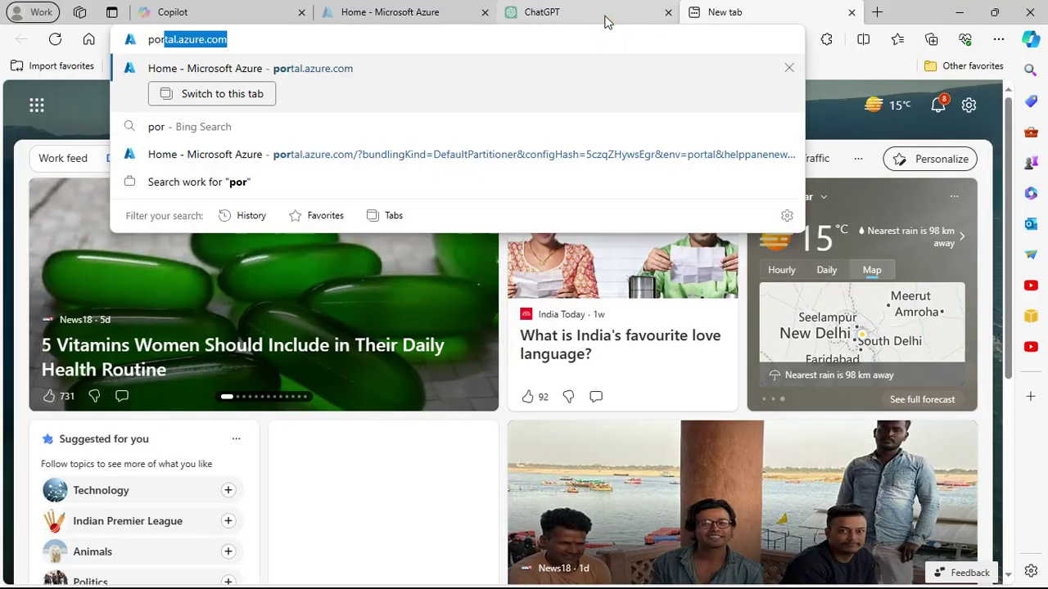
{"action": "type", "text": "r"}
{"action": "key", "text": "Return"}
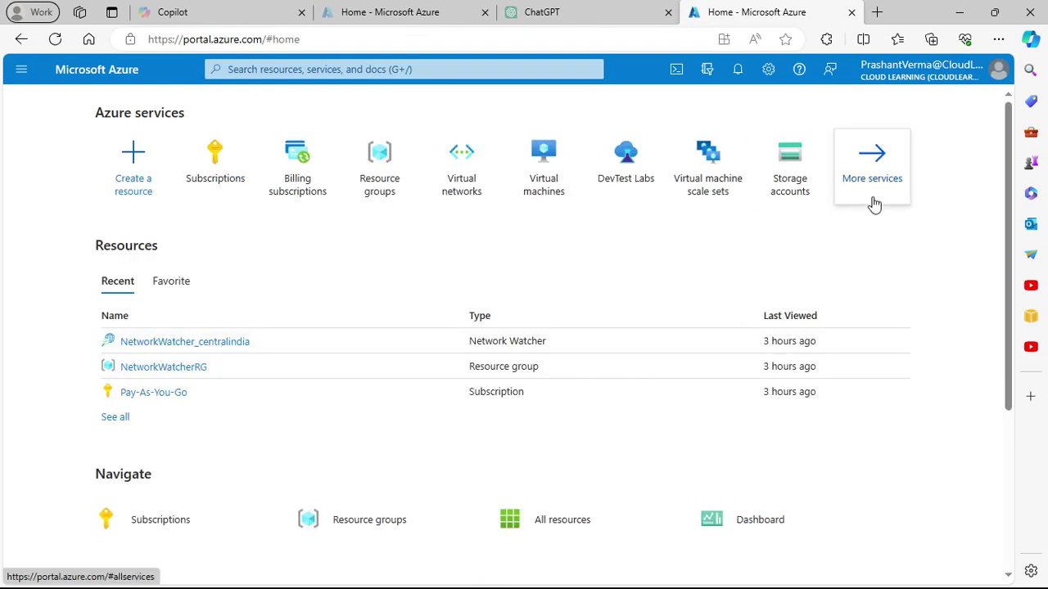
{"action": "left_click", "coordinate": [214, 167]}
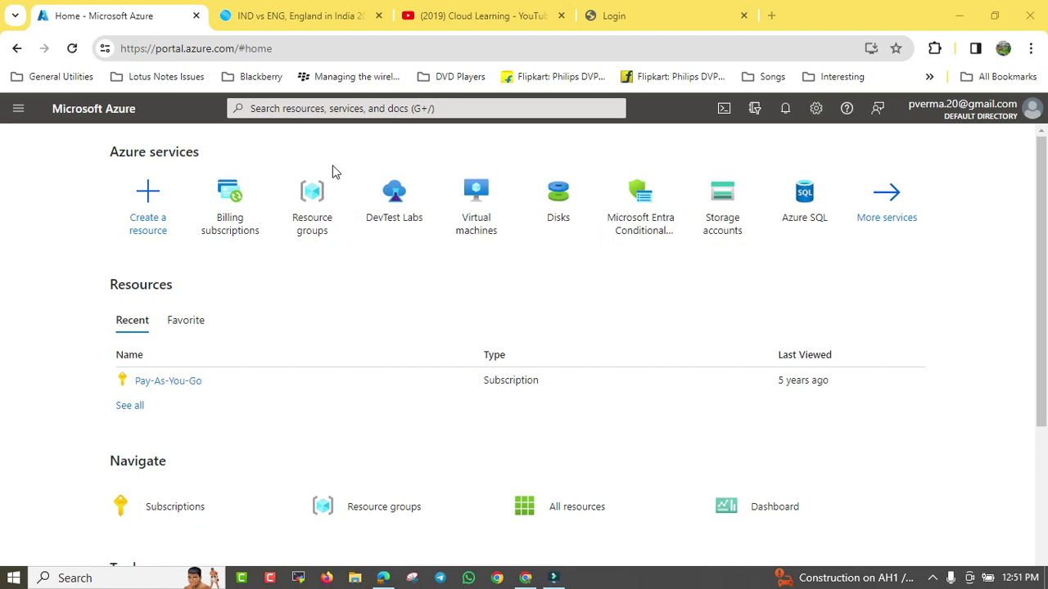
Search the Default Directory account's portal for "subs" and open the Subscriptions service
{"action": "left_click", "coordinate": [262, 109]}
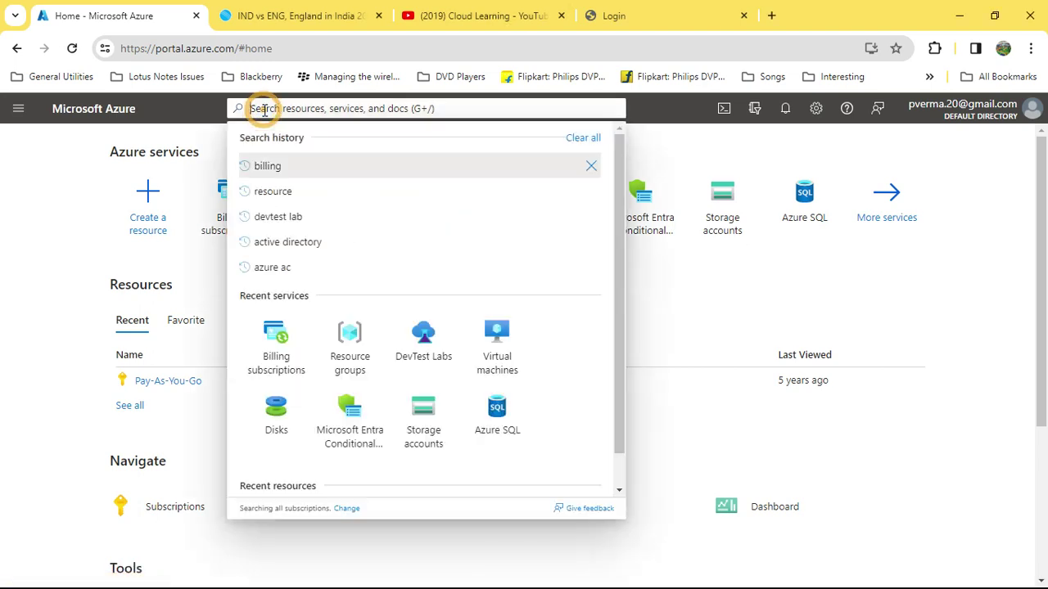
{"action": "type", "text": "subs"}
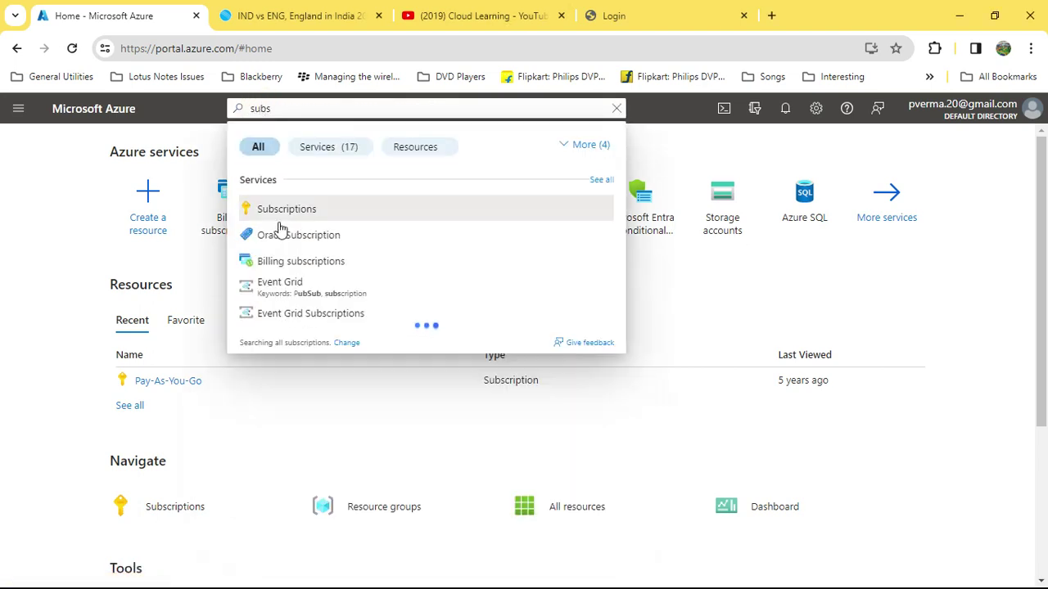
{"action": "left_click", "coordinate": [288, 212]}
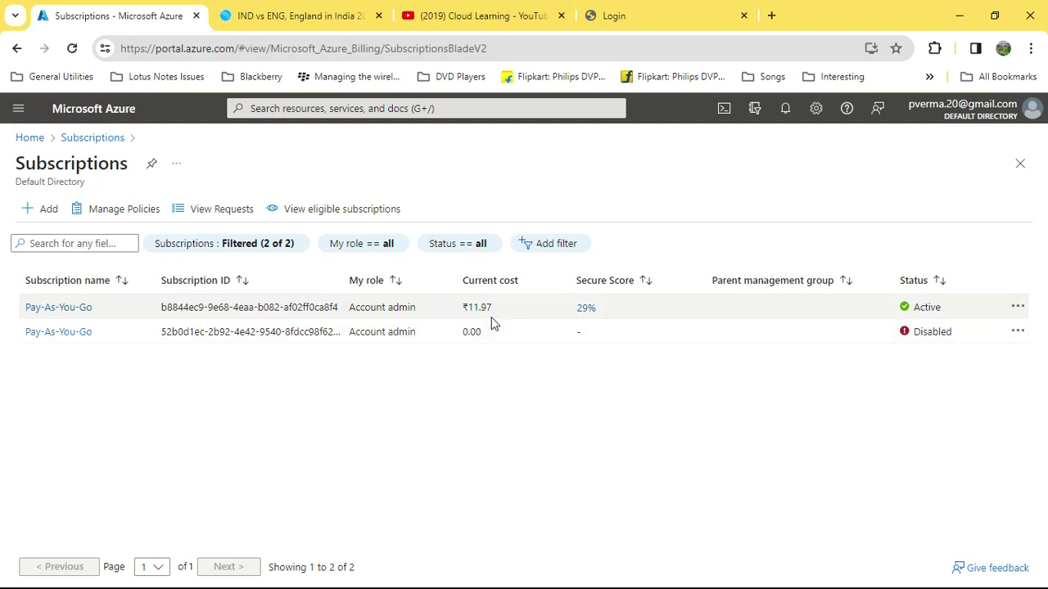
Open the active Pay-As-You-Go subscription and examine its overview details, invoices, spending rate and top products
{"action": "left_click", "coordinate": [54, 308]}
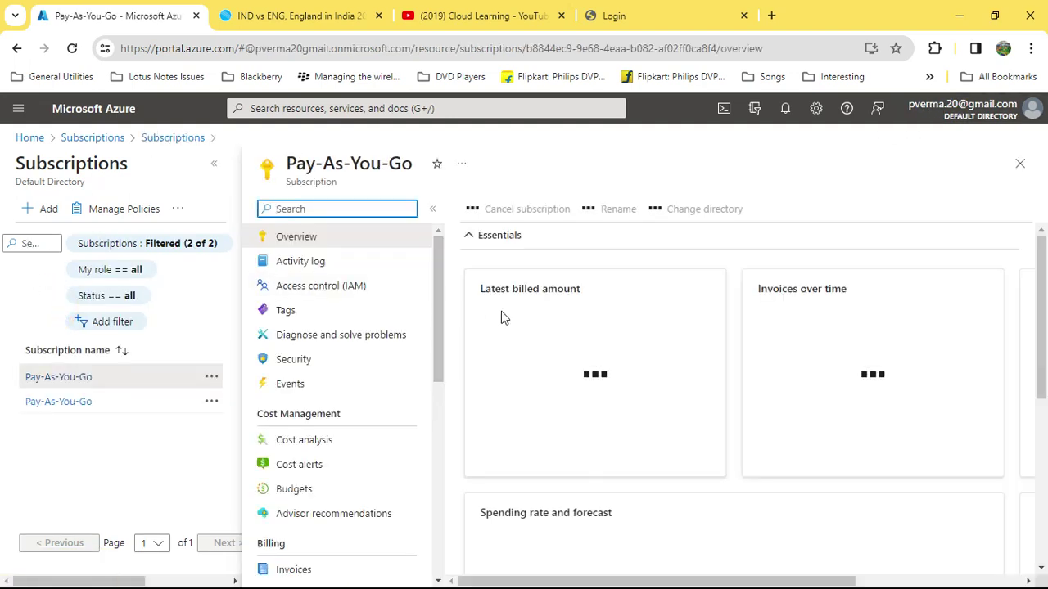
{"action": "scroll", "coordinate": [649, 327], "scroll_direction": "down", "scroll_amount": 3}
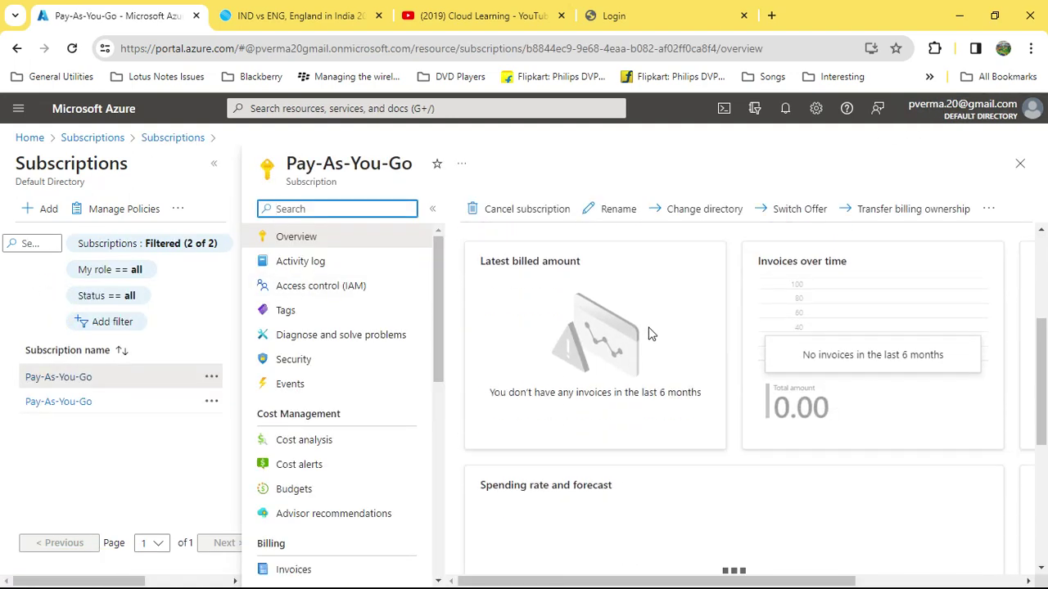
{"action": "scroll", "coordinate": [648, 329], "scroll_direction": "down", "scroll_amount": 4}
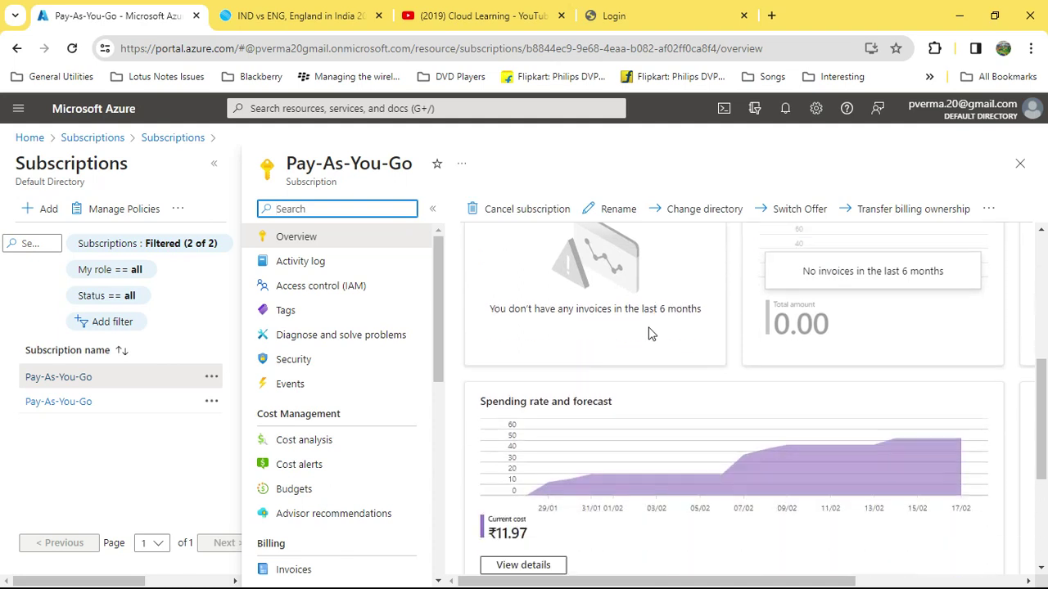
{"action": "scroll", "coordinate": [648, 332], "scroll_direction": "up", "scroll_amount": 2}
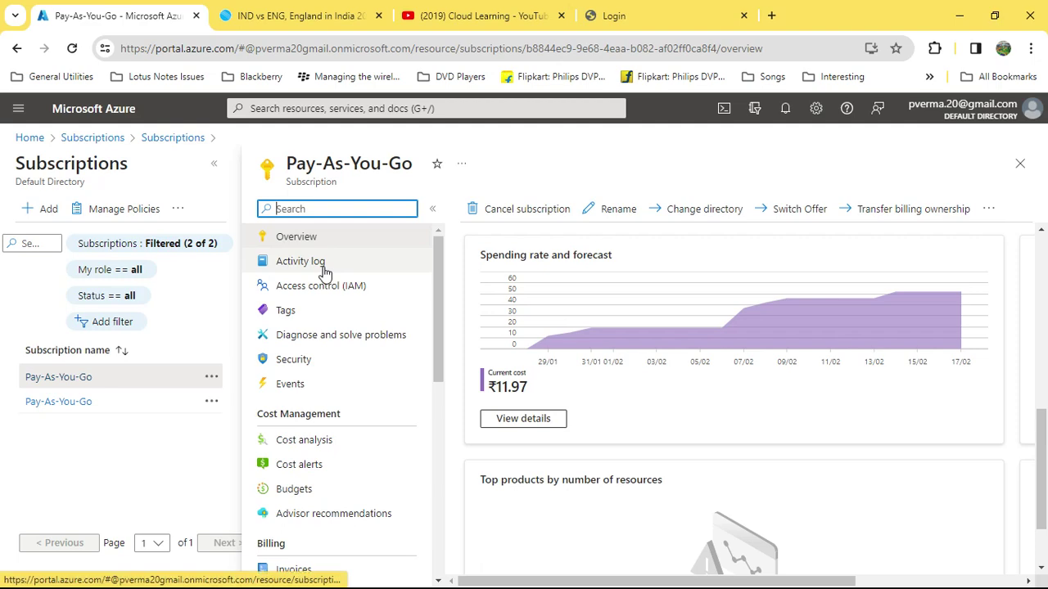
{"action": "scroll", "coordinate": [688, 357], "scroll_direction": "down", "scroll_amount": 1}
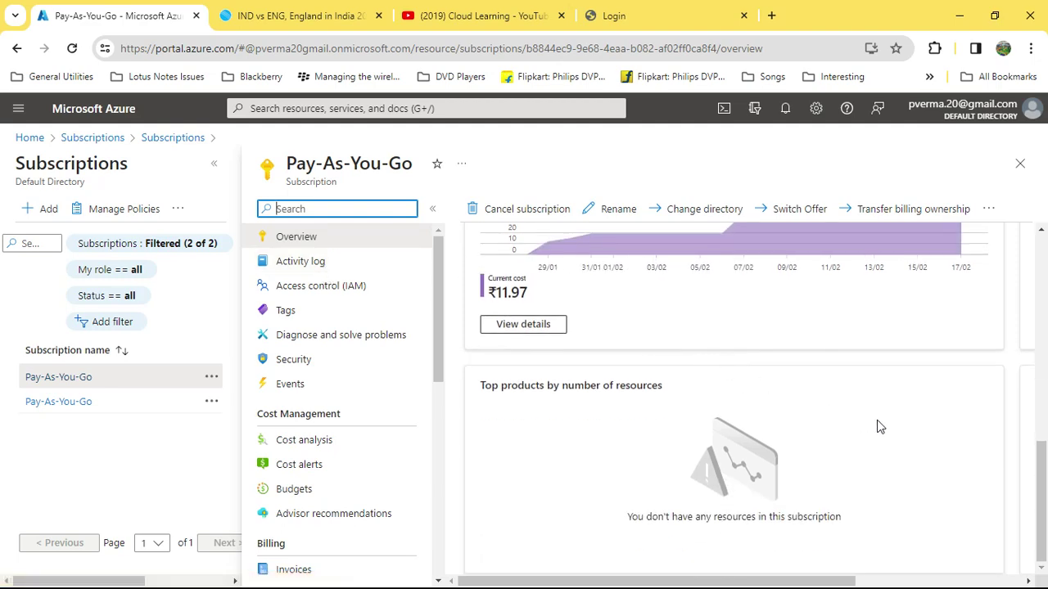
{"action": "scroll", "coordinate": [880, 423], "scroll_direction": "up", "scroll_amount": 5}
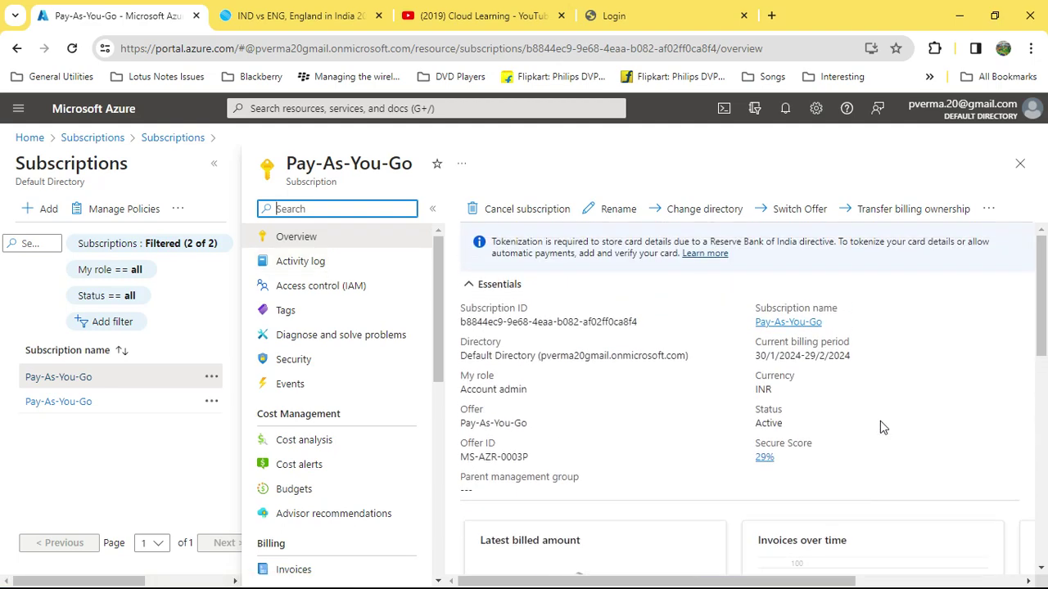
{"action": "scroll", "coordinate": [769, 423], "scroll_direction": "down", "scroll_amount": 2}
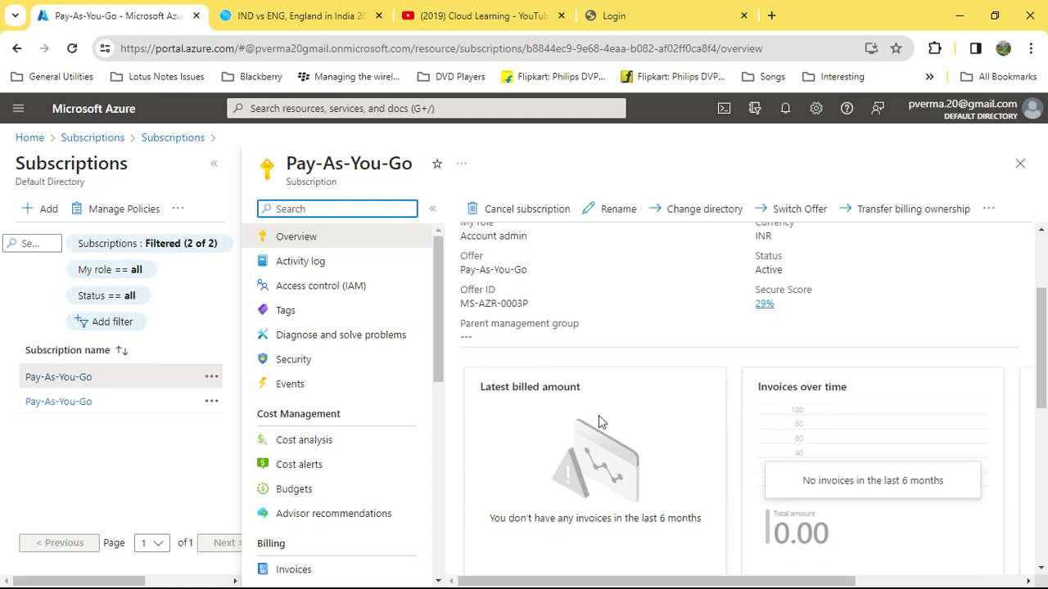
{"action": "scroll", "coordinate": [843, 427], "scroll_direction": "down", "scroll_amount": 3}
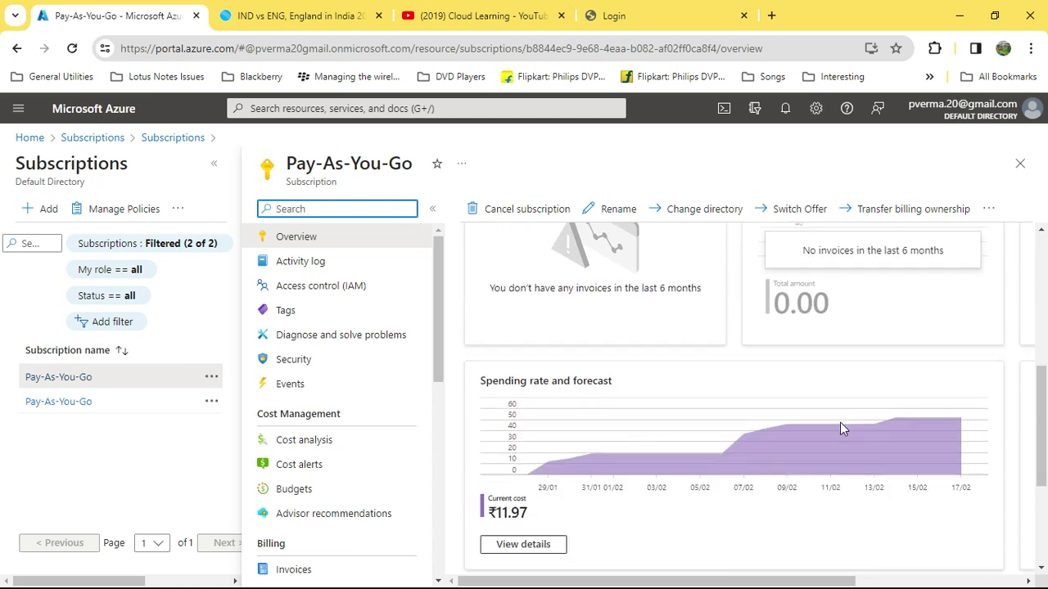
{"action": "scroll", "coordinate": [849, 342], "scroll_direction": "up", "scroll_amount": 2}
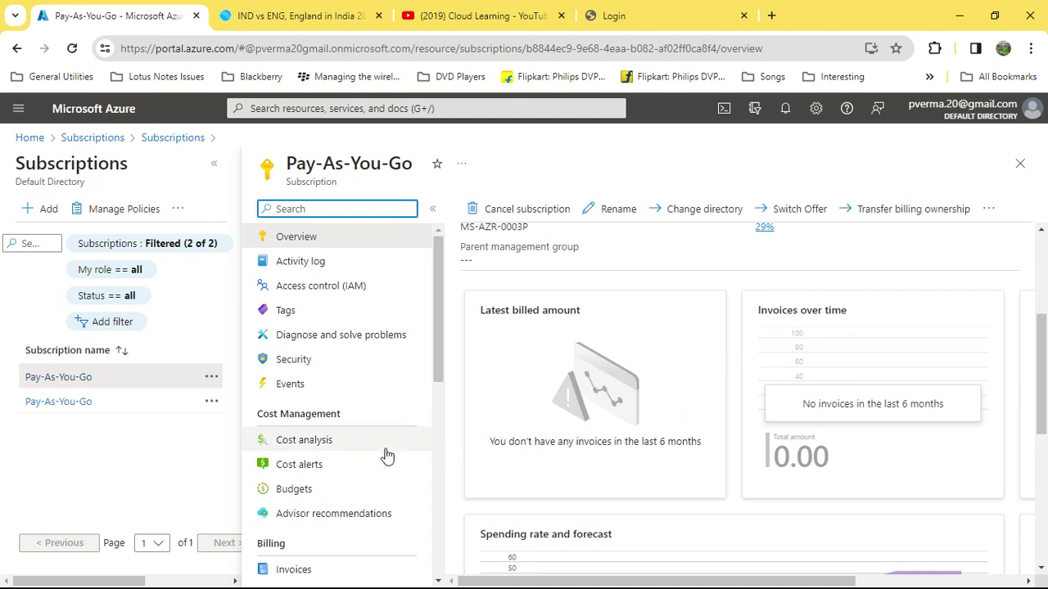
Open the subscription's cost analysis and examine the accumulated cost chart and the breakdowns by service, location and resource group
{"action": "left_click", "coordinate": [315, 442]}
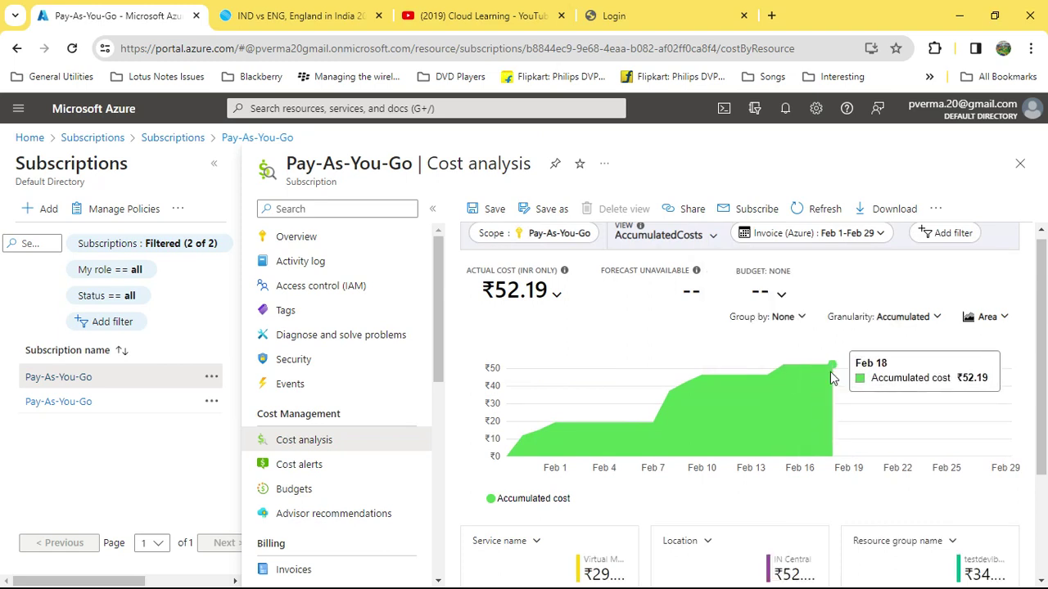
{"action": "scroll", "coordinate": [794, 402], "scroll_direction": "down", "scroll_amount": 2}
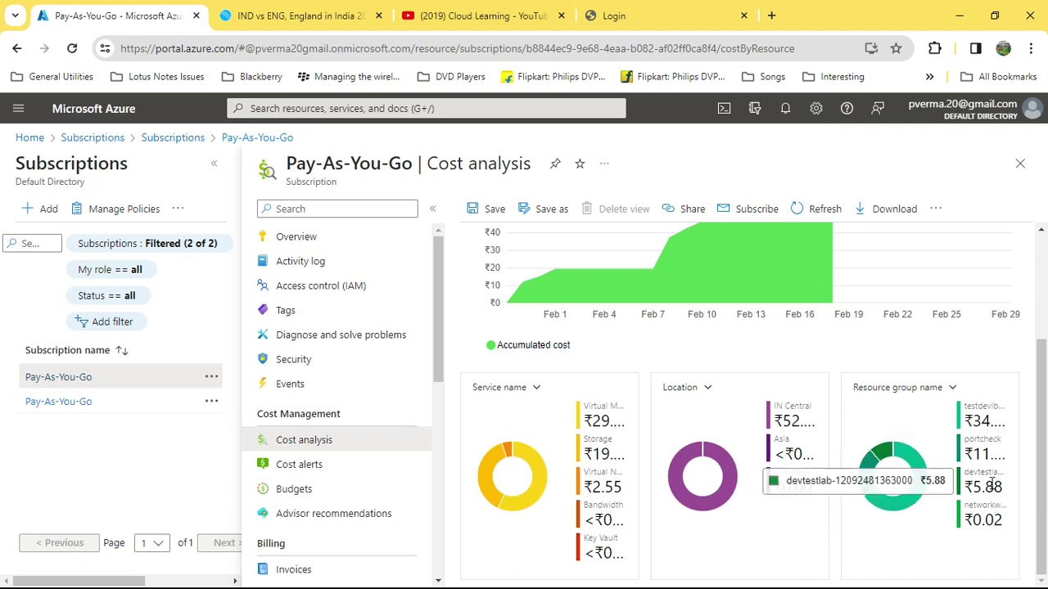
{"action": "scroll", "coordinate": [988, 483], "scroll_direction": "up", "scroll_amount": 1}
{"action": "scroll", "coordinate": [941, 479], "scroll_direction": "down", "scroll_amount": 1}
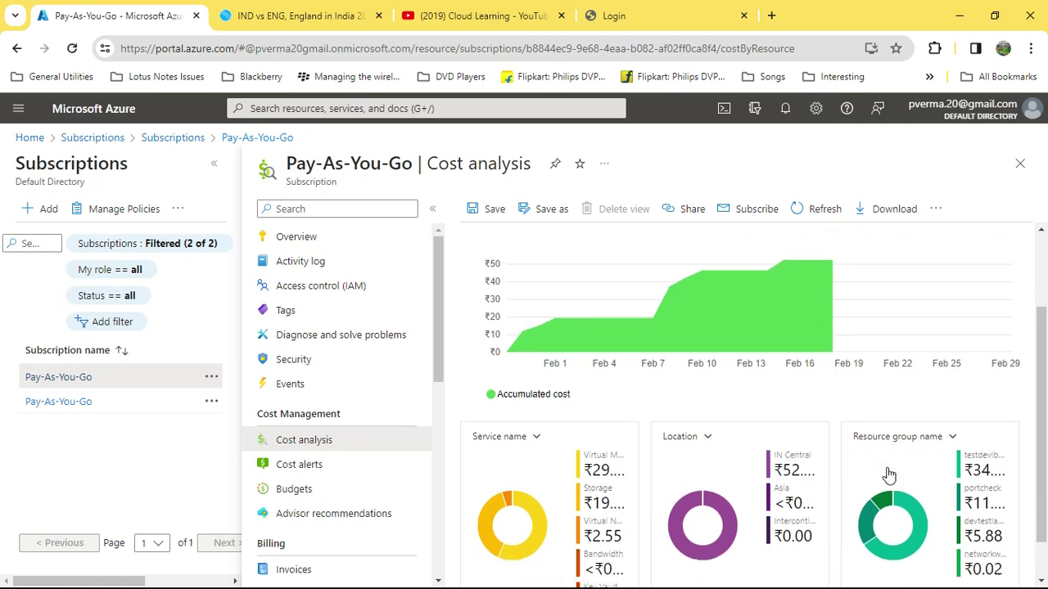
{"action": "scroll", "coordinate": [889, 474], "scroll_direction": "up", "scroll_amount": 2}
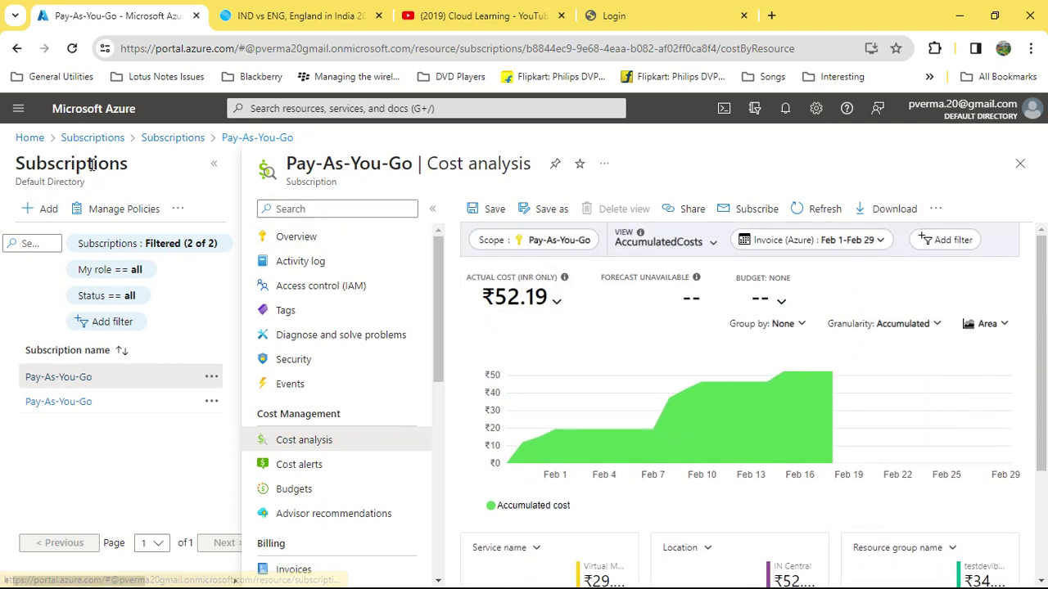
{"action": "scroll", "coordinate": [971, 449], "scroll_direction": "down", "scroll_amount": 3}
{"action": "scroll", "coordinate": [933, 456], "scroll_direction": "up", "scroll_amount": 3}
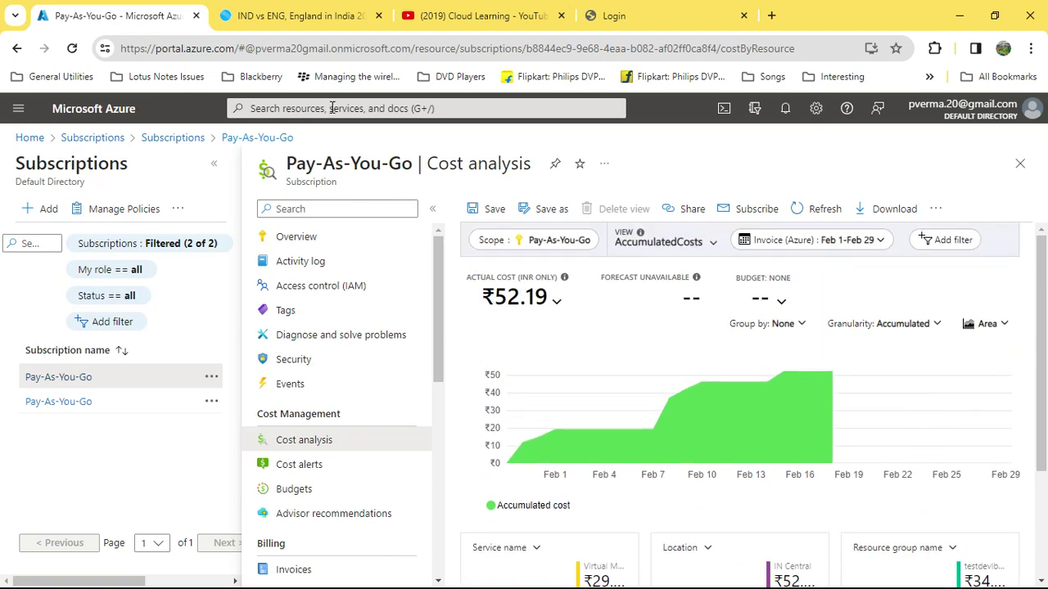
Search the portal for "resource" and open Resource groups in a new browser tab, continuing with the already signed-in account
{"action": "left_click", "coordinate": [331, 108]}
{"action": "type", "text": "resource"}
{"action": "right_click", "coordinate": [313, 210]}
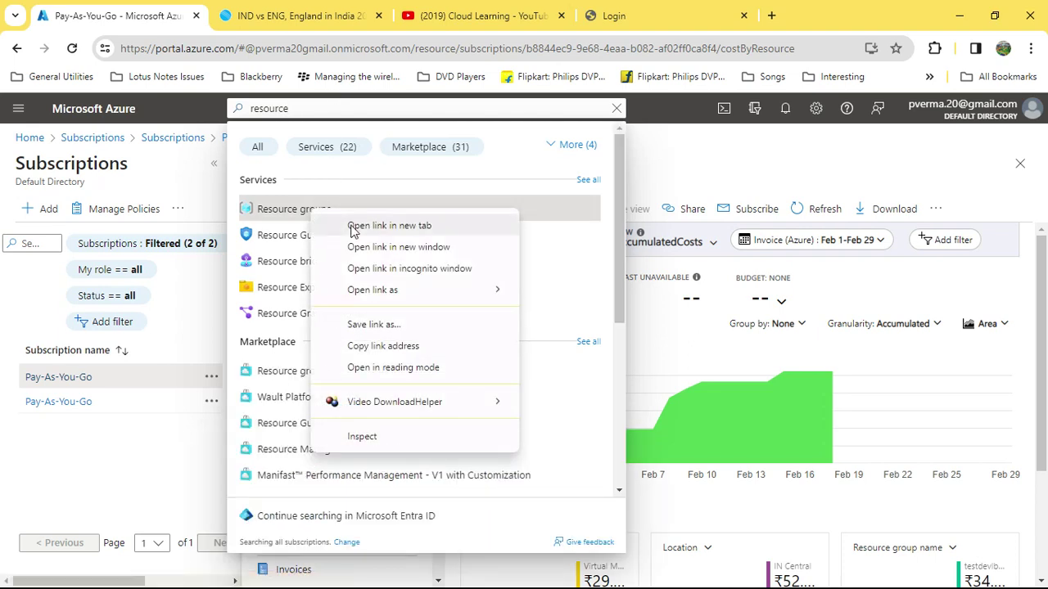
{"action": "left_click", "coordinate": [352, 226]}
{"action": "left_click", "coordinate": [265, 18]}
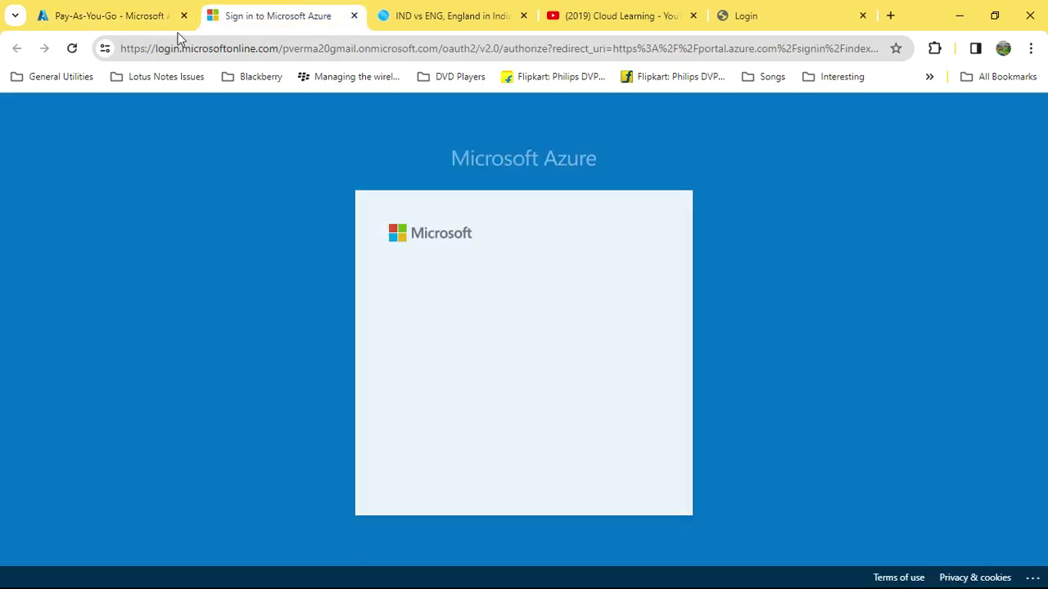
{"action": "left_click", "coordinate": [486, 351]}
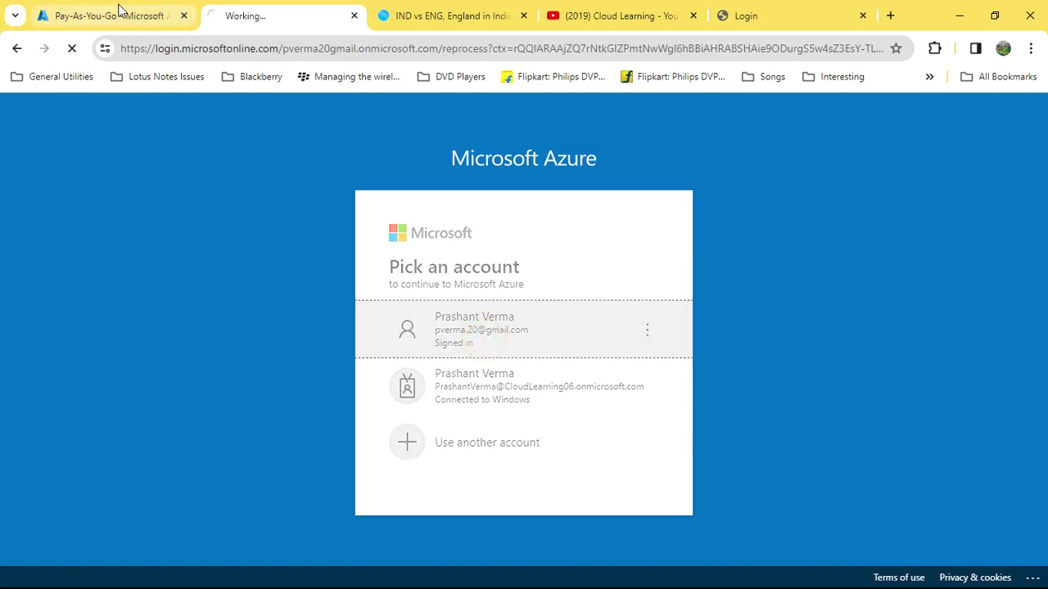
Return to the cost analysis, dismiss the search results and examine the costs by resource group
{"action": "left_click", "coordinate": [118, 10]}
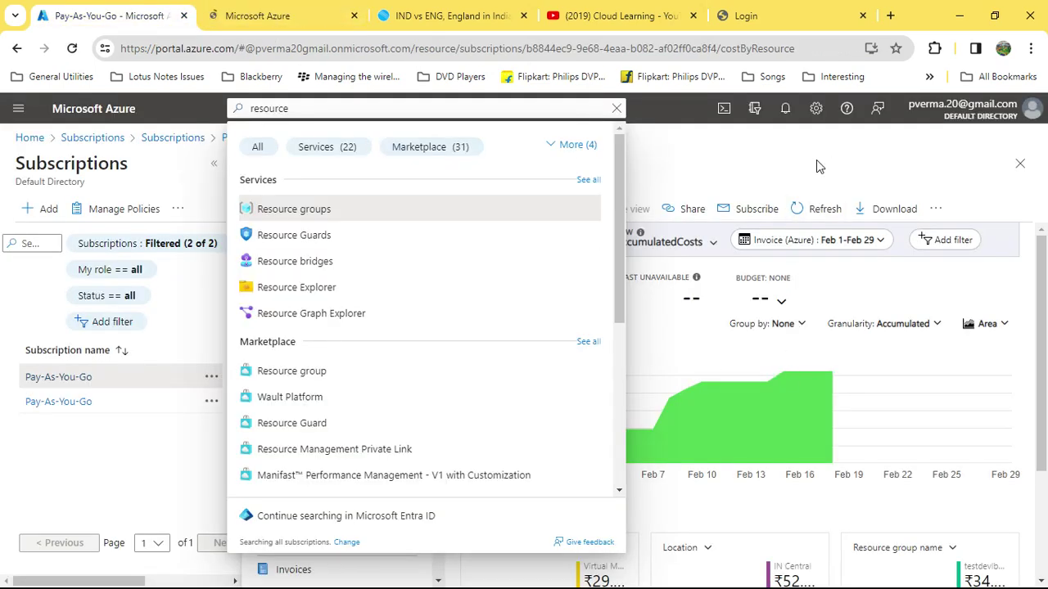
{"action": "left_click", "coordinate": [816, 166]}
{"action": "scroll", "coordinate": [880, 458], "scroll_direction": "down", "scroll_amount": 2}
{"action": "mouse_move", "coordinate": [997, 450]}
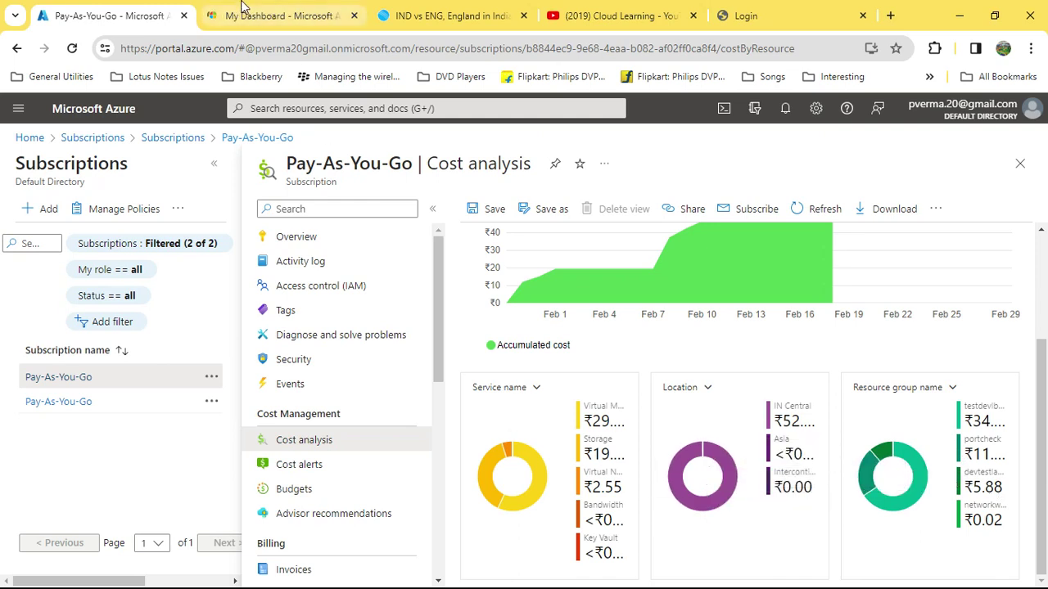
{"action": "mouse_move", "coordinate": [271, 21]}
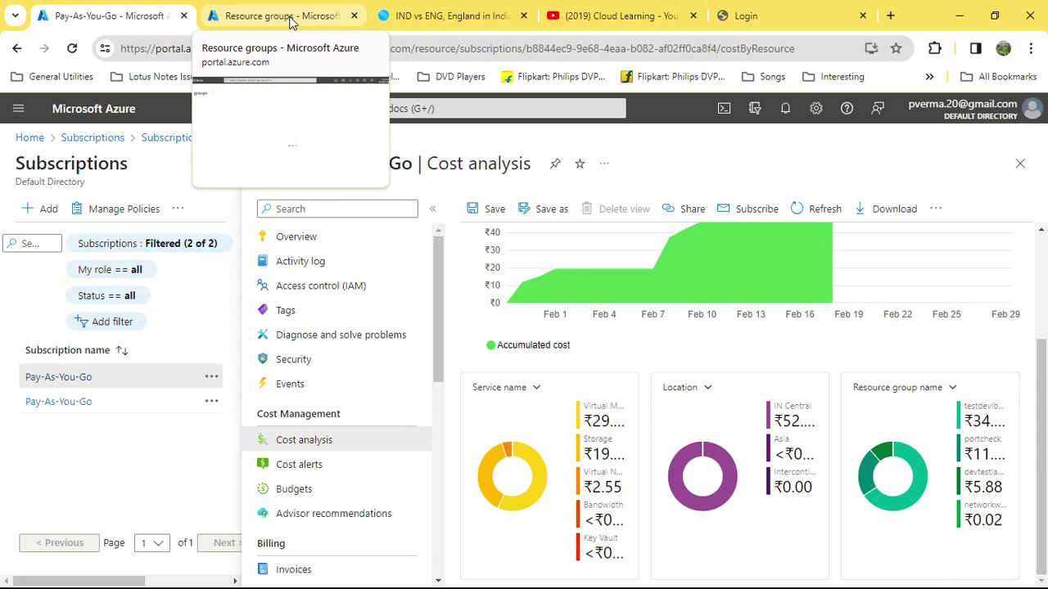
Check the Resource groups list for existing groups and compare it with the resource group costs in the cost analysis
{"action": "left_click", "coordinate": [291, 21]}
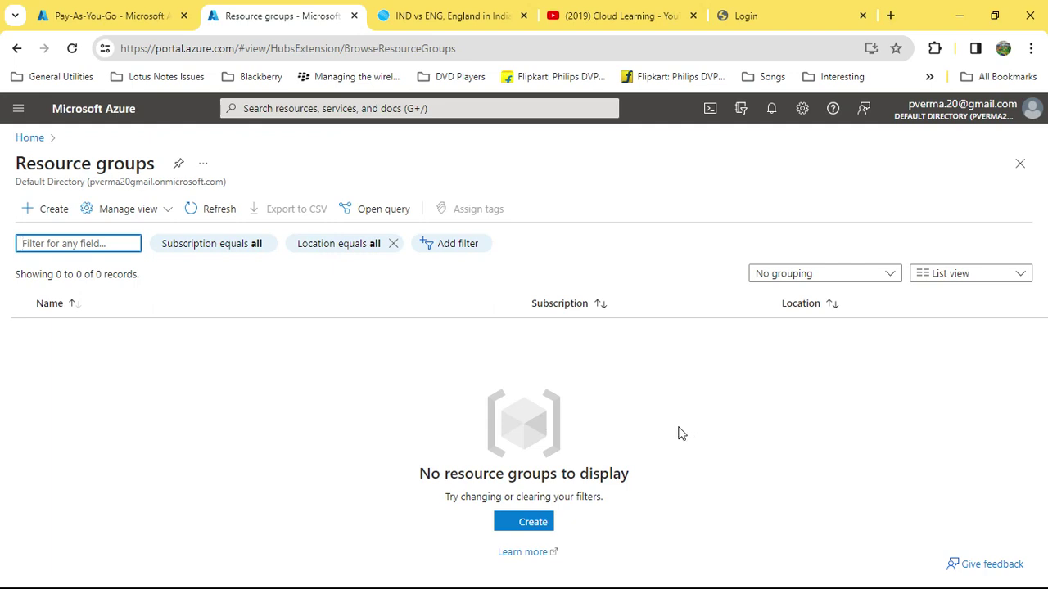
{"action": "left_click", "coordinate": [115, 15]}
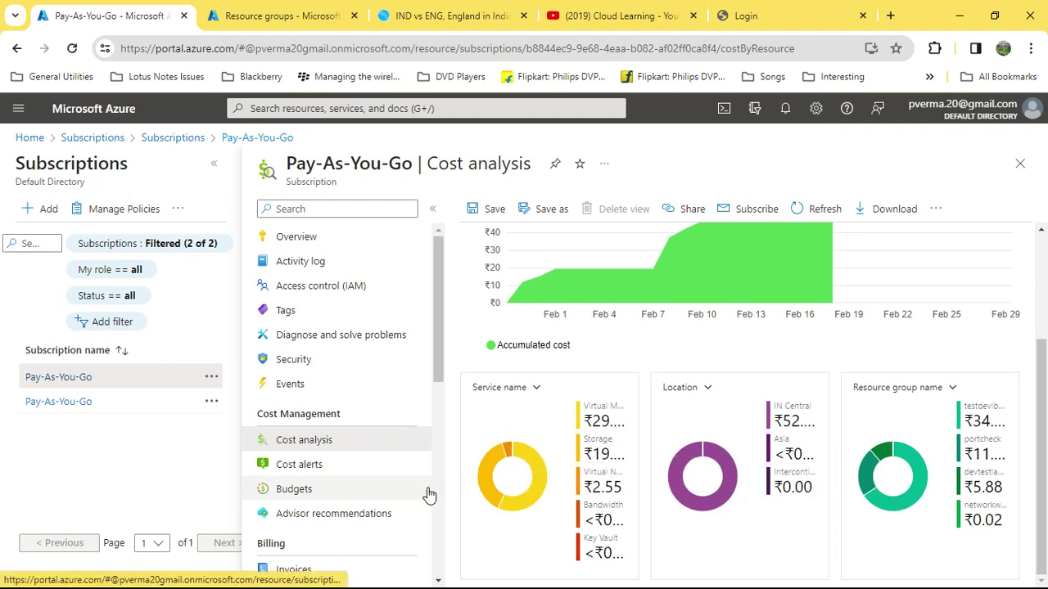
{"action": "scroll", "coordinate": [917, 503], "scroll_direction": "up", "scroll_amount": 2}
{"action": "scroll", "coordinate": [962, 501], "scroll_direction": "down", "scroll_amount": 1}
{"action": "scroll", "coordinate": [962, 501], "scroll_direction": "down", "scroll_amount": 1}
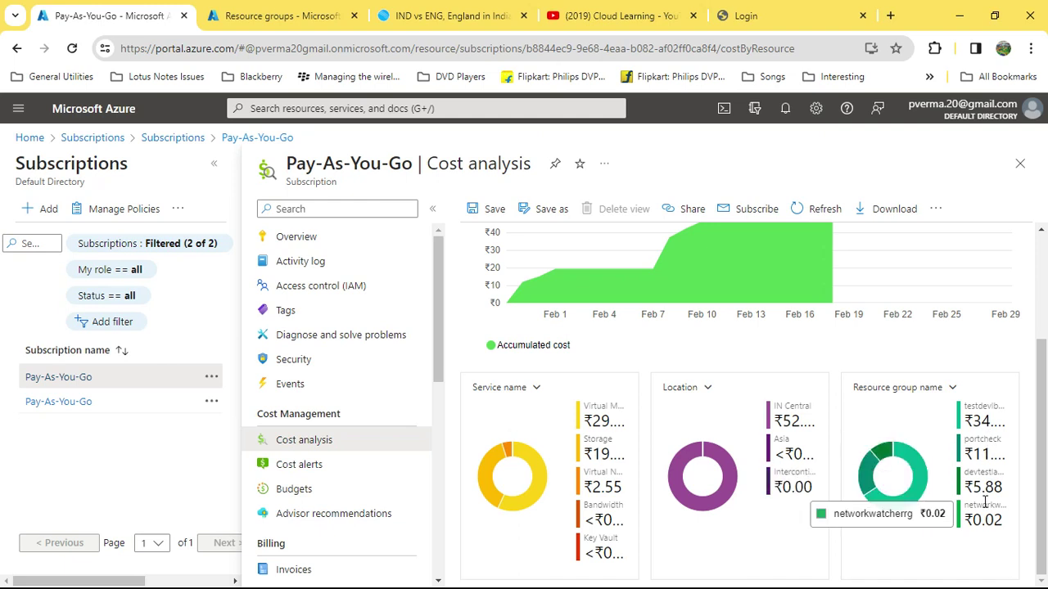
Recheck the Resource groups list against the cost analysis, then switch to the Edge window and open its Pay-As-You-Go subscription overview
{"action": "left_click", "coordinate": [296, 24]}
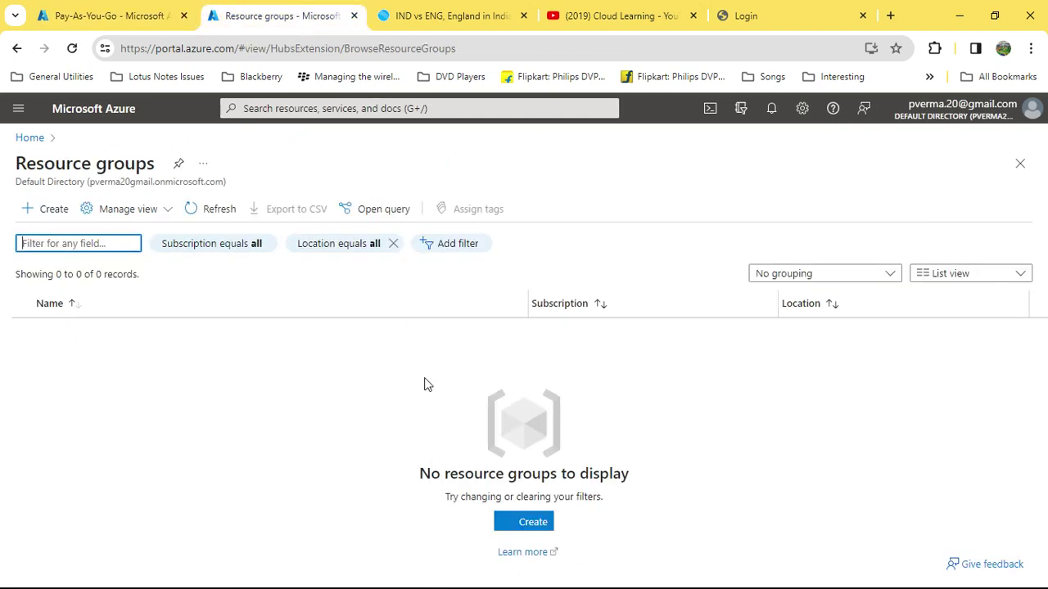
{"action": "left_click", "coordinate": [135, 16]}
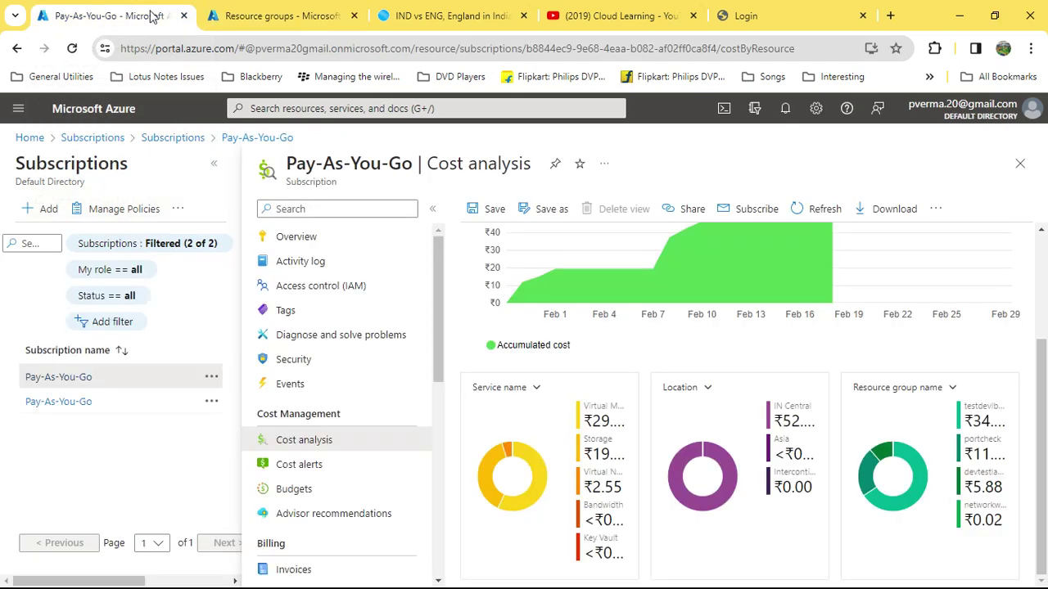
{"action": "left_click", "coordinate": [955, 17]}
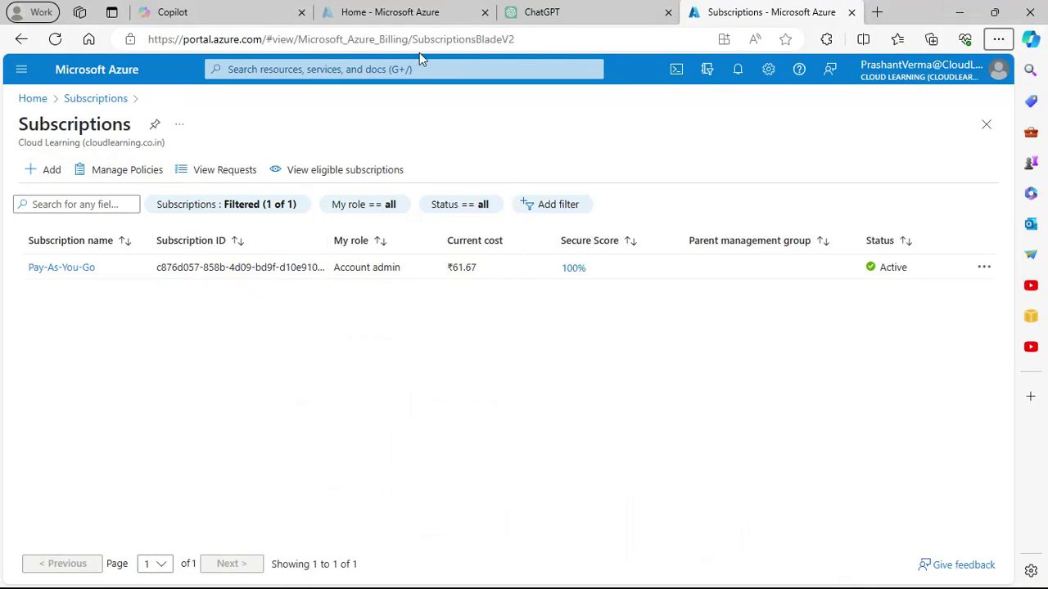
{"action": "left_click", "coordinate": [66, 268]}
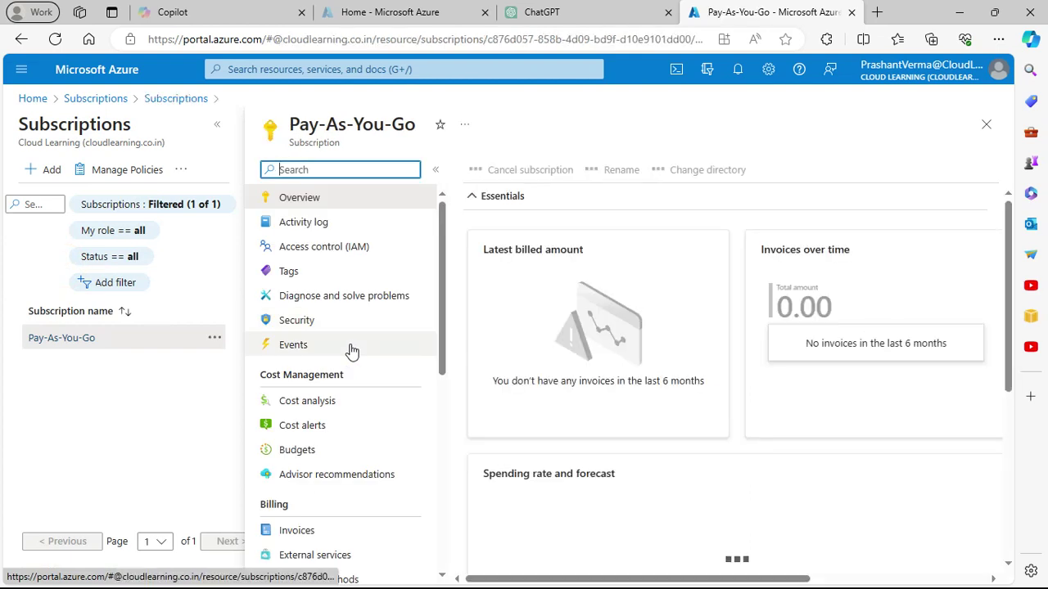
{"action": "scroll", "coordinate": [683, 362], "scroll_direction": "down", "scroll_amount": 3}
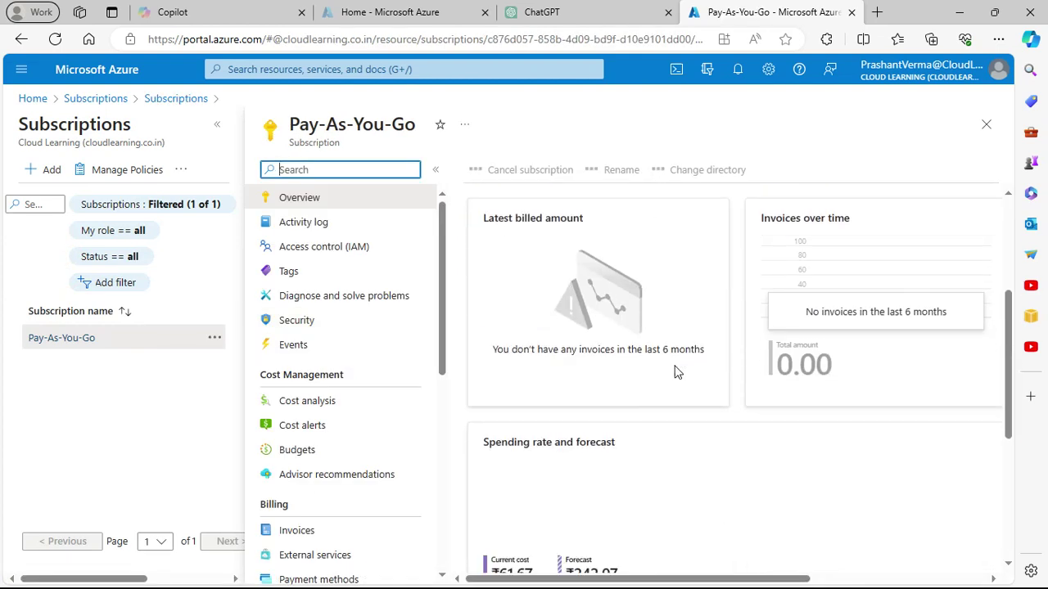
Open this subscription's cost analysis and examine the accumulated and forecast costs and the breakdowns by service, location and resource group
{"action": "left_click", "coordinate": [327, 401]}
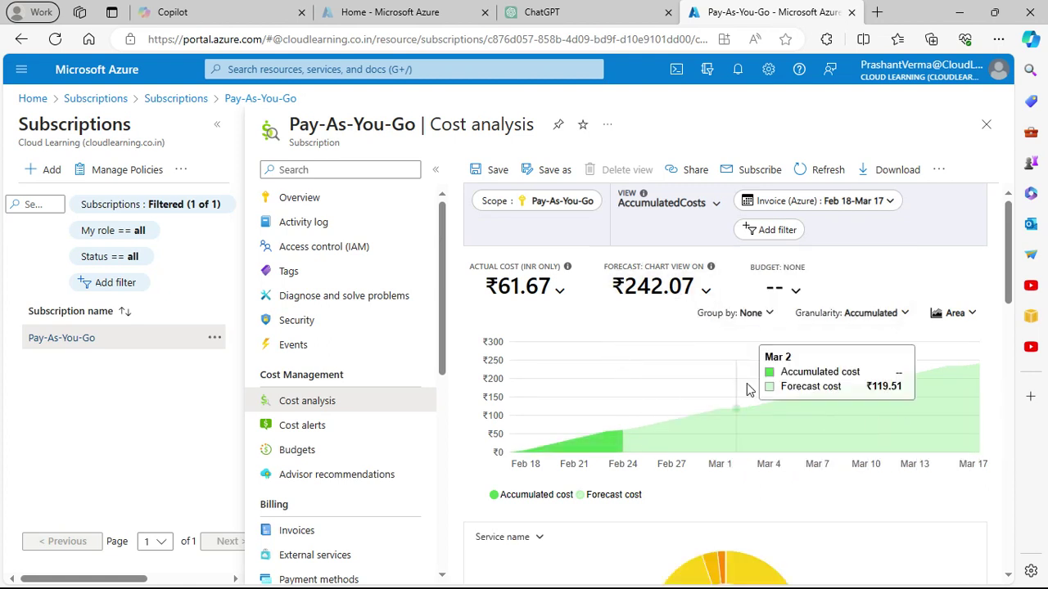
{"action": "scroll", "coordinate": [744, 379], "scroll_direction": "down", "scroll_amount": 2}
{"action": "mouse_move", "coordinate": [778, 434]}
{"action": "scroll", "coordinate": [779, 434], "scroll_direction": "down", "scroll_amount": 6}
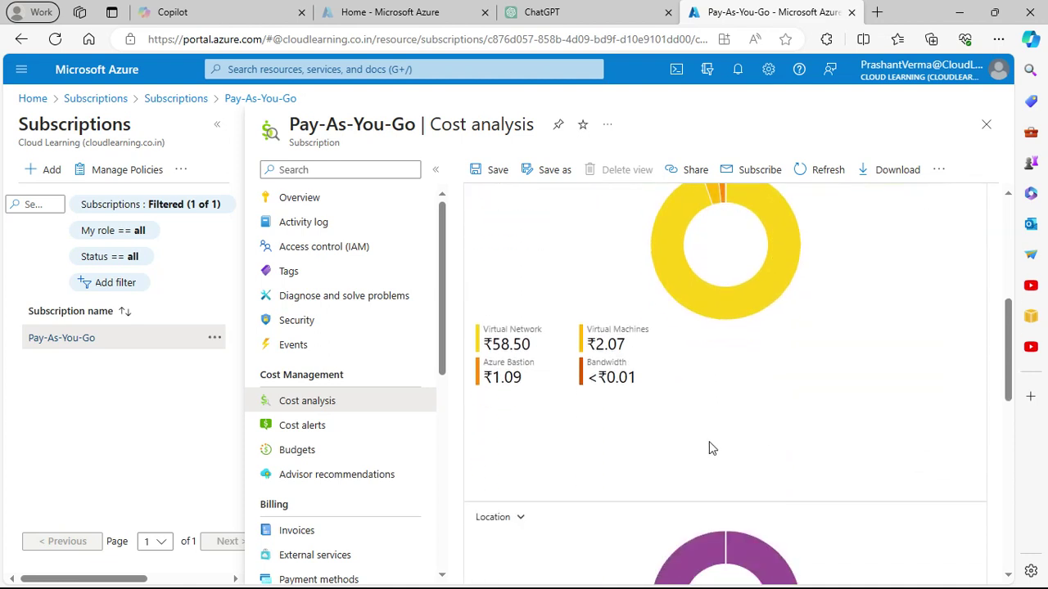
{"action": "scroll", "coordinate": [709, 446], "scroll_direction": "down", "scroll_amount": 3}
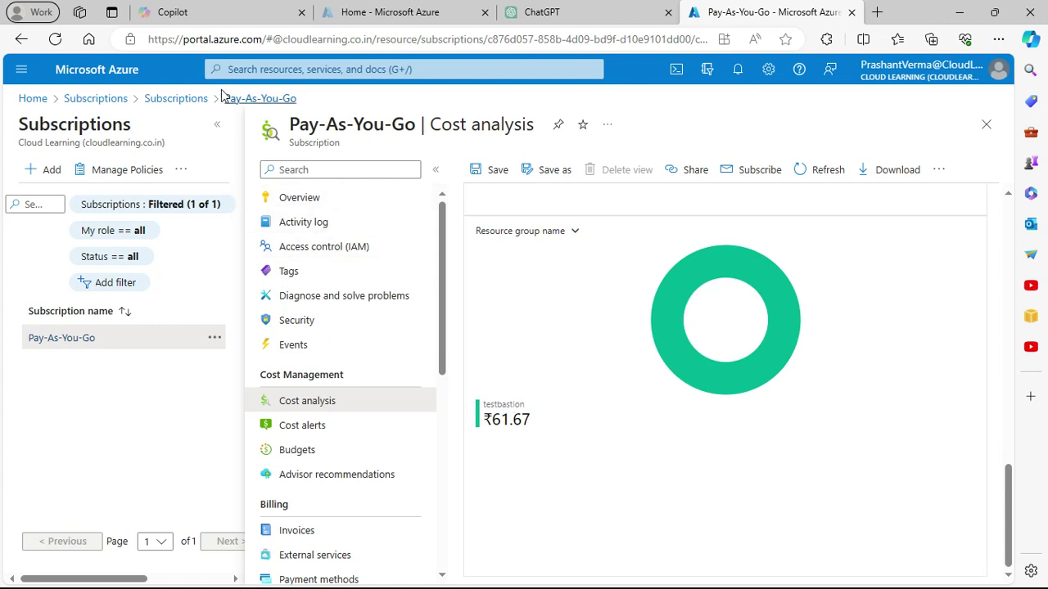
Search the portal for "testbas" to look for the resource group that causes the charges
{"action": "left_click", "coordinate": [297, 72]}
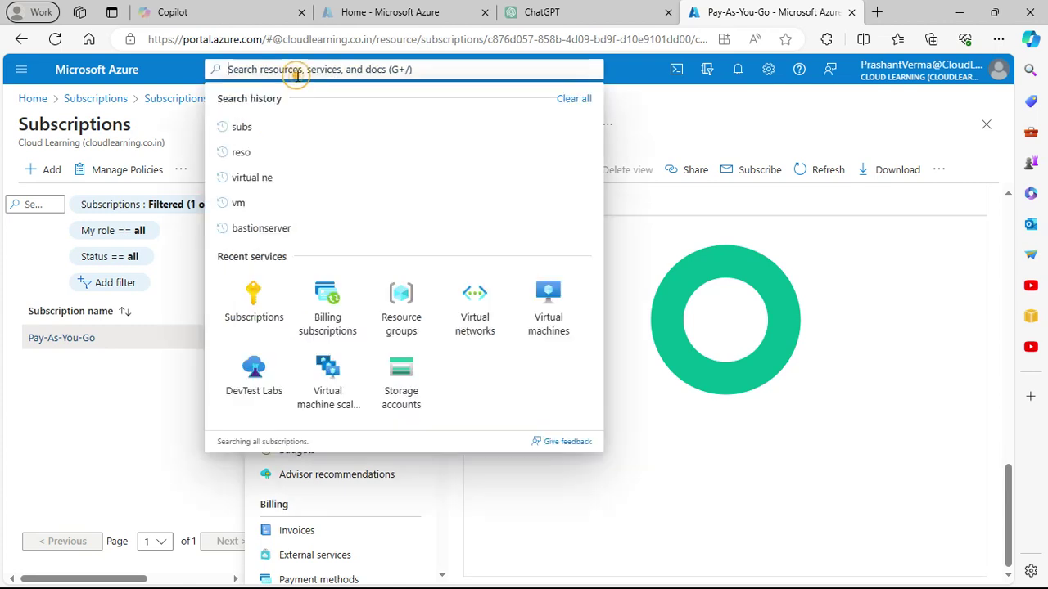
{"action": "type", "text": "testbas"}
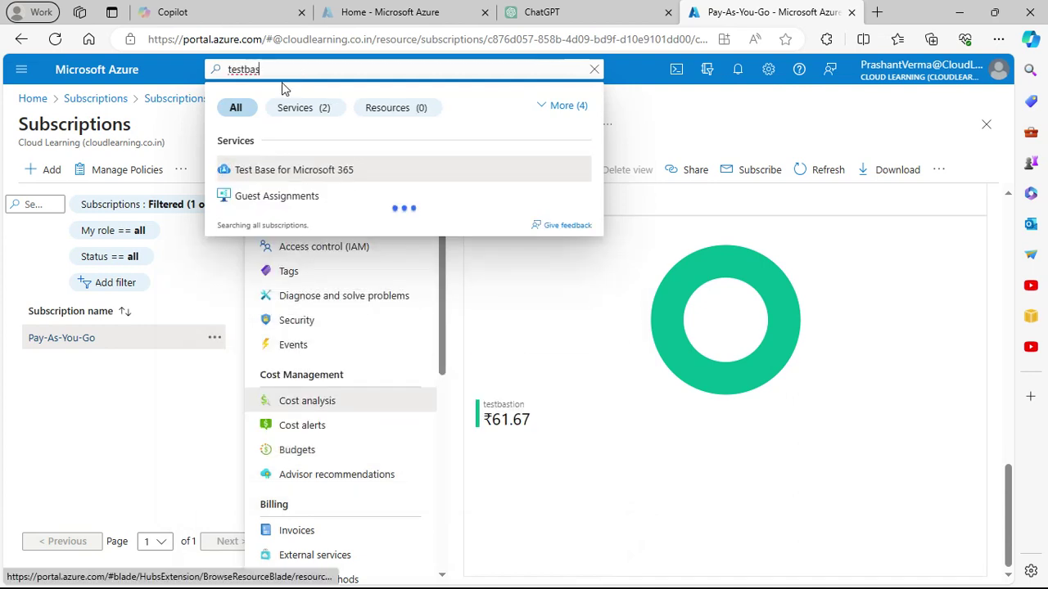
{"action": "left_click", "coordinate": [280, 107]}
Replace the portal search with "resource" and open Resource groups in a new browser tab
{"action": "double_click", "coordinate": [245, 70]}
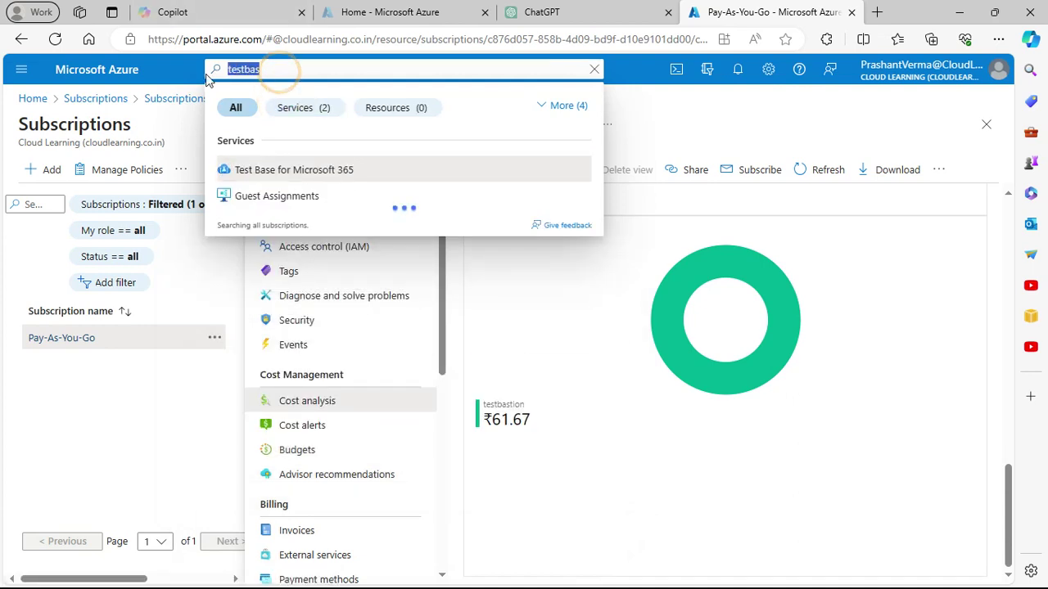
{"action": "type", "text": "resource"}
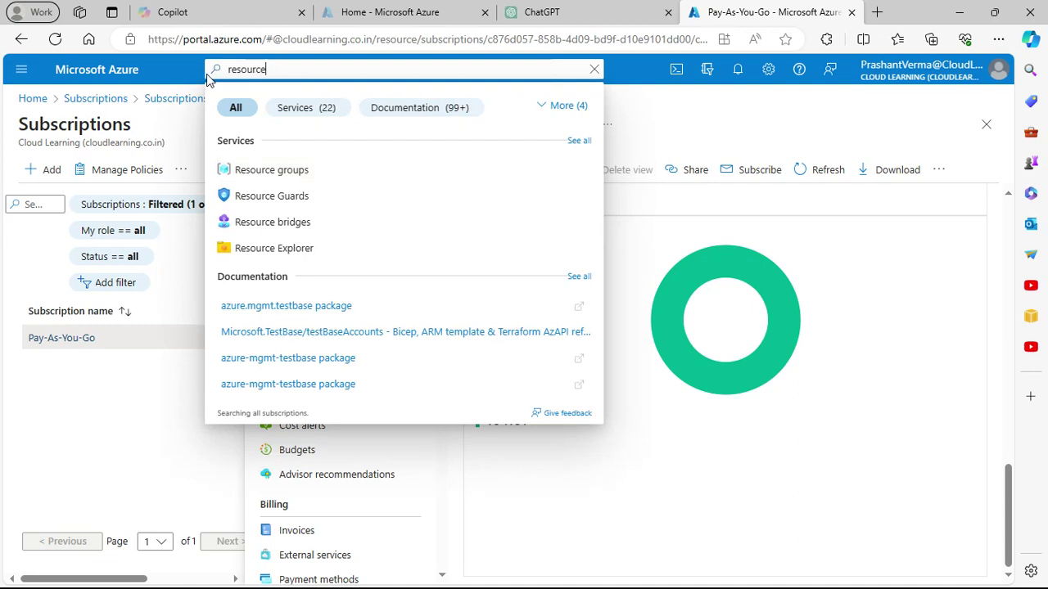
{"action": "right_click", "coordinate": [286, 171]}
{"action": "left_click", "coordinate": [356, 182]}
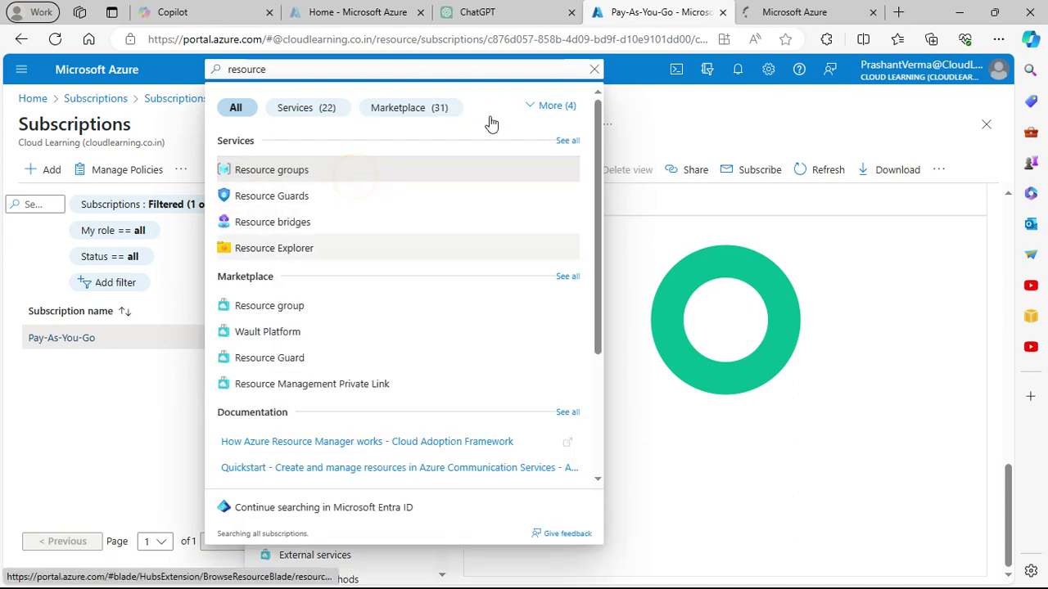
{"action": "left_click", "coordinate": [825, 11]}
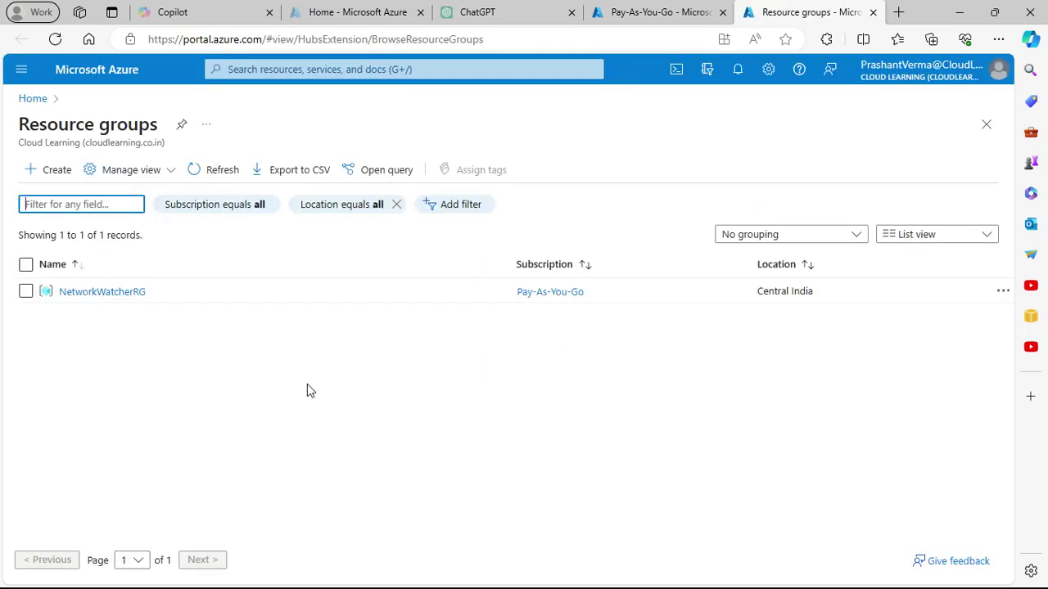
Delete the NetworkWatcherRG resource group with its dependent resources, entering its name as confirmation
{"action": "left_click", "coordinate": [90, 294]}
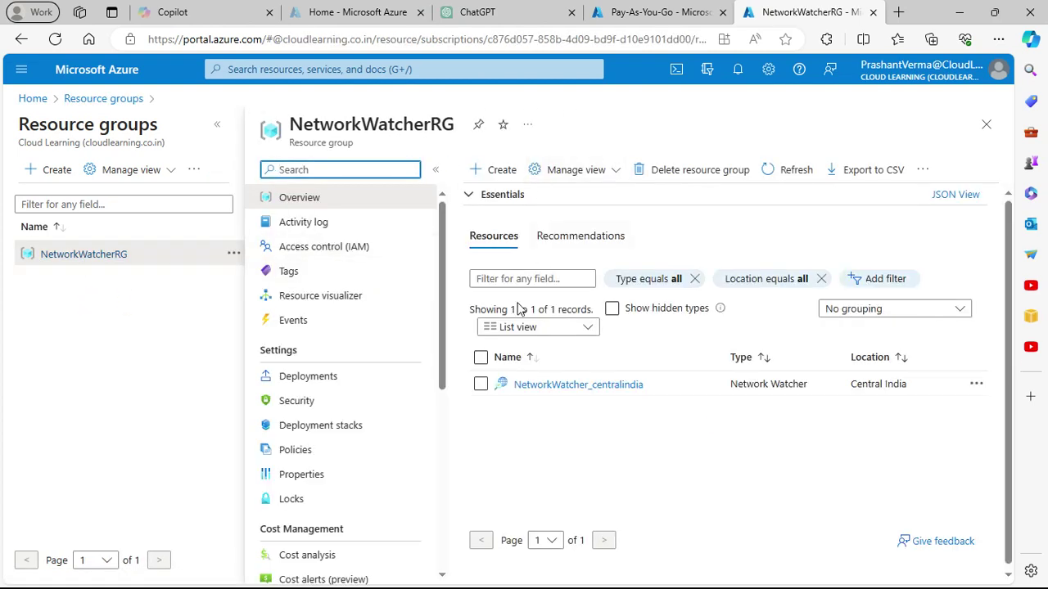
{"action": "left_click", "coordinate": [480, 358]}
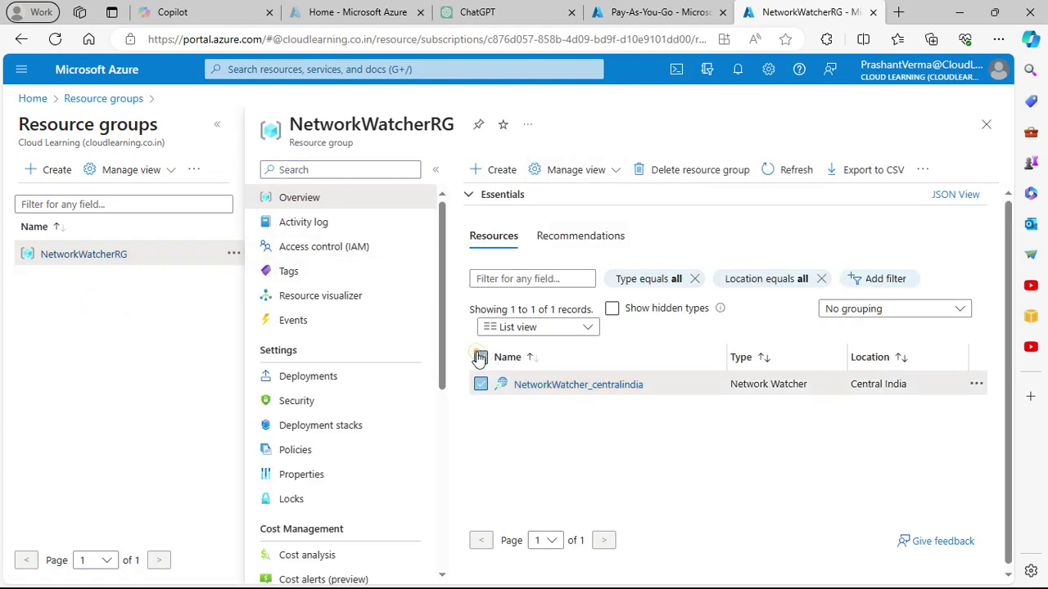
{"action": "left_click", "coordinate": [680, 171]}
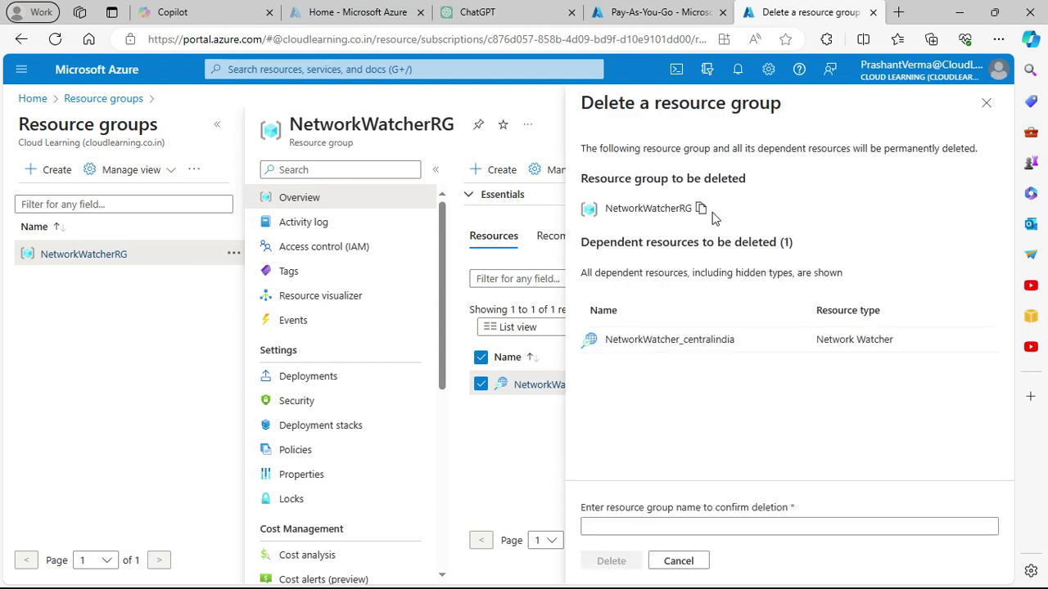
{"action": "left_click", "coordinate": [701, 208]}
{"action": "left_click", "coordinate": [646, 526]}
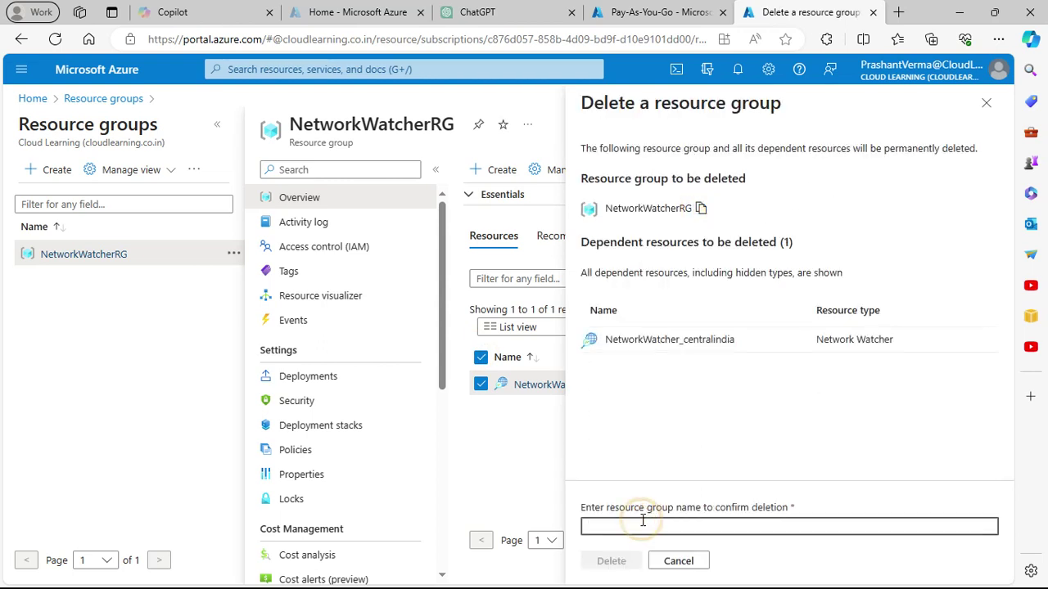
{"action": "key", "text": "ctrl+v"}
{"action": "left_click", "coordinate": [630, 559]}
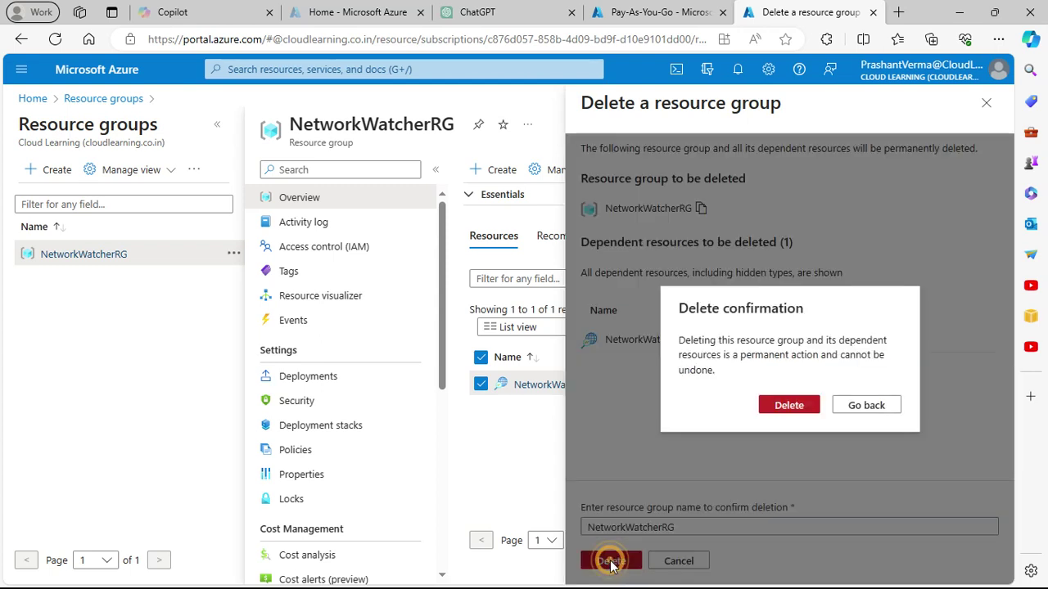
{"action": "left_click", "coordinate": [788, 406]}
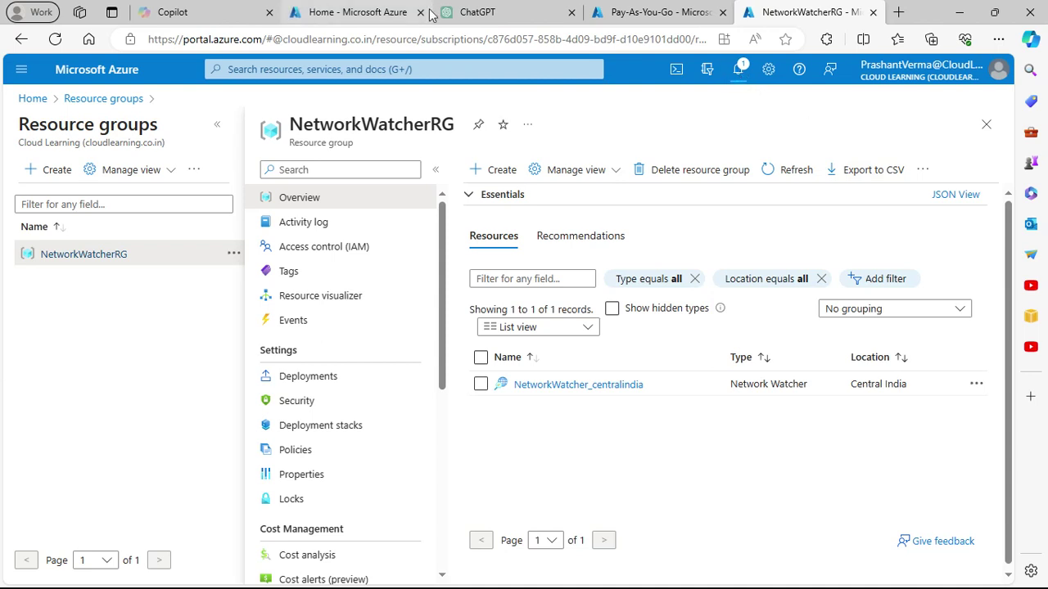
Return to the Pay-As-You-Go subscription, dismiss the search results and check its cost alerts and budgets
{"action": "left_click", "coordinate": [643, 14]}
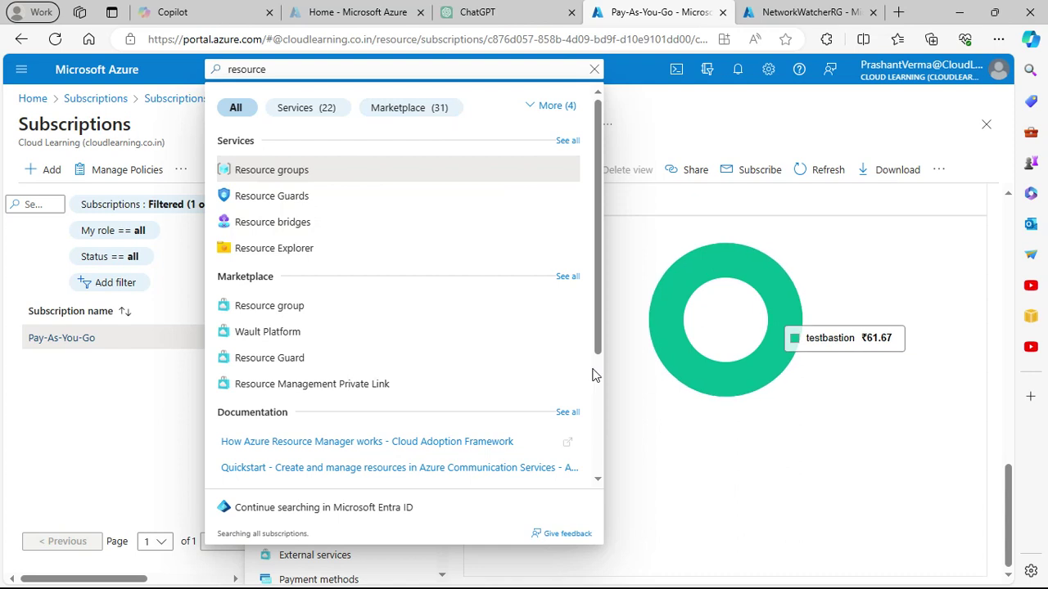
{"action": "left_click", "coordinate": [98, 429]}
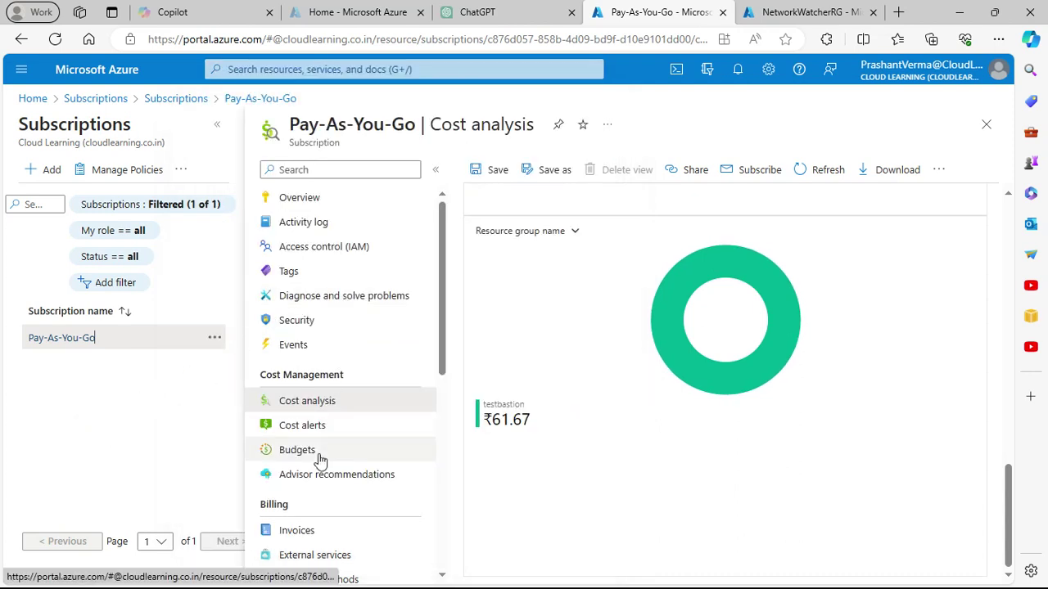
{"action": "left_click", "coordinate": [311, 429]}
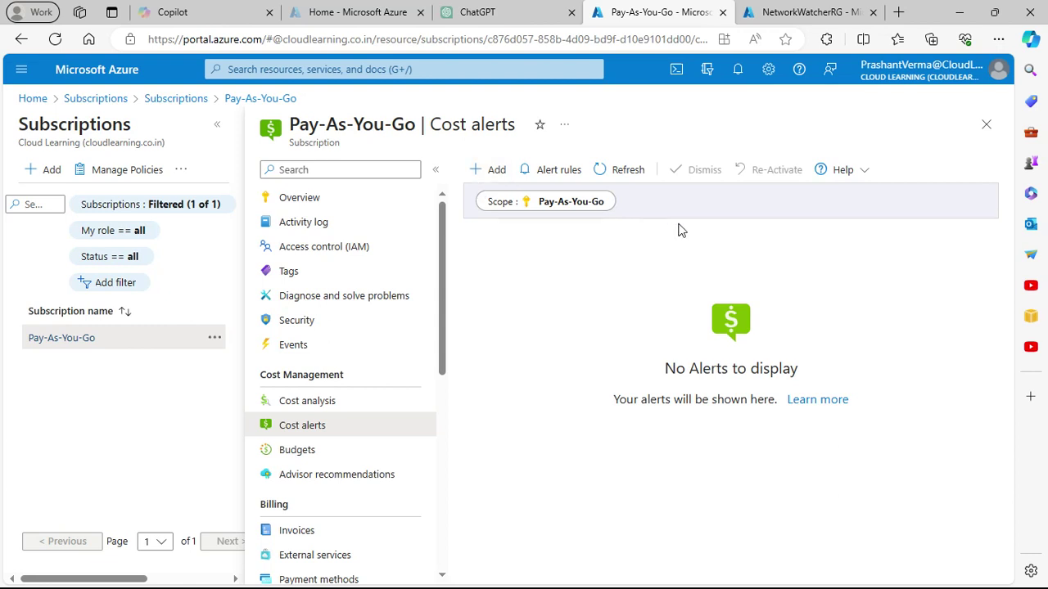
{"action": "left_click", "coordinate": [286, 458]}
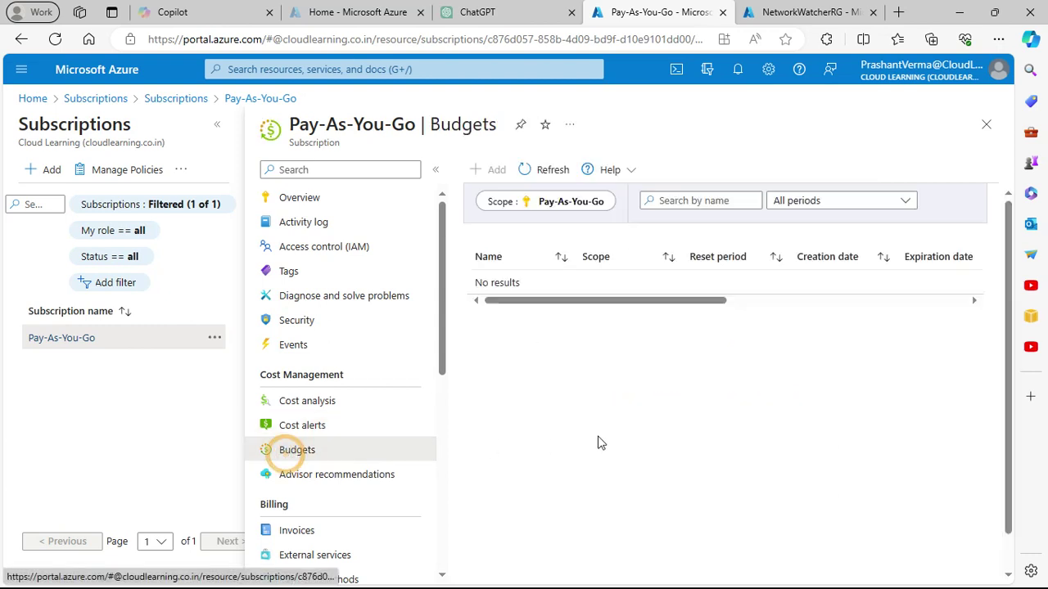